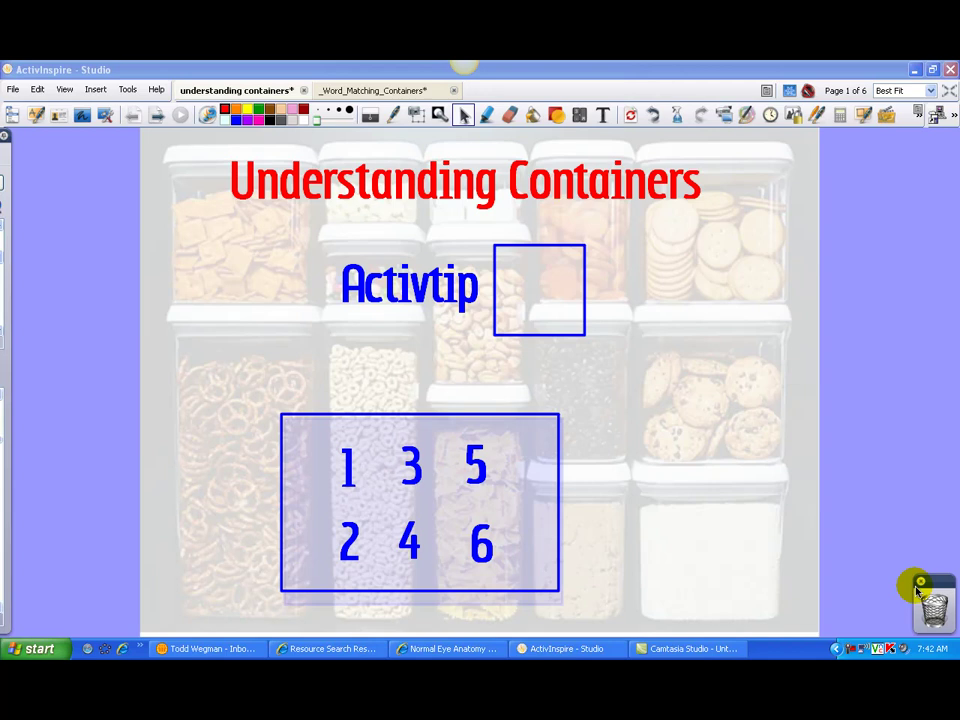
Test the Activtip box: the 3 bounces back, the 5 stays inside; close the sound player.
left_click(419, 479)
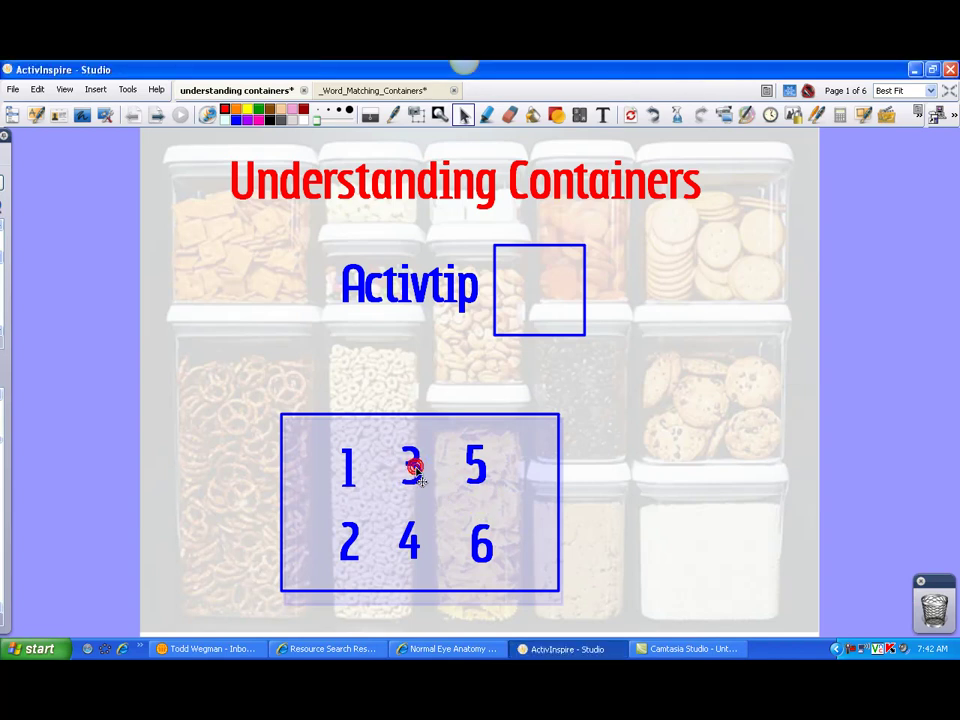
left_click_drag(419, 479, 537, 298)
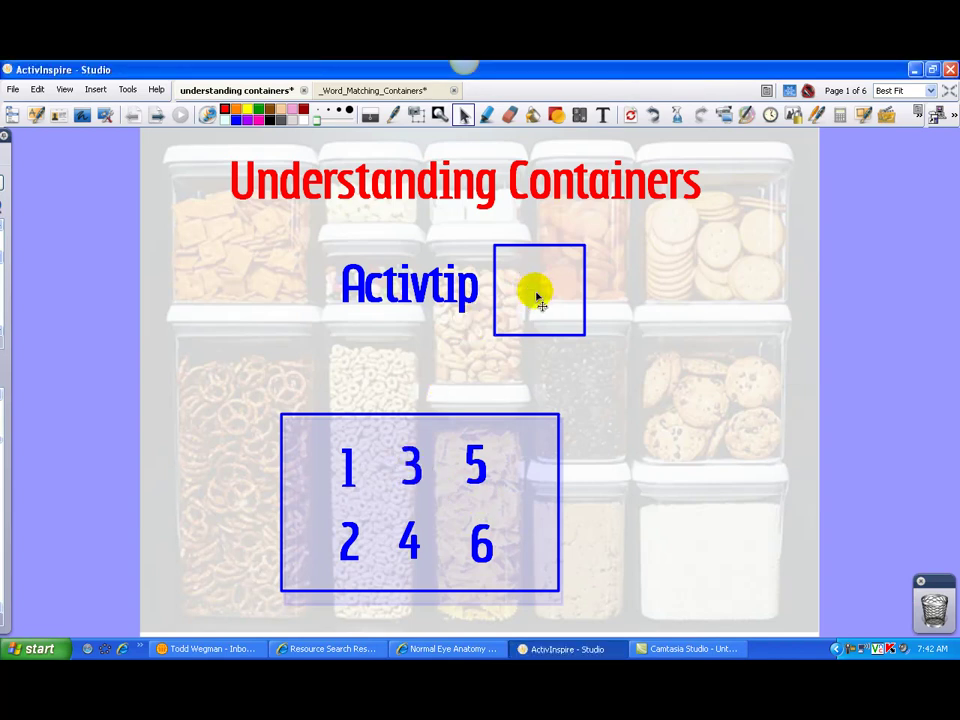
left_click_drag(407, 542, 535, 313)
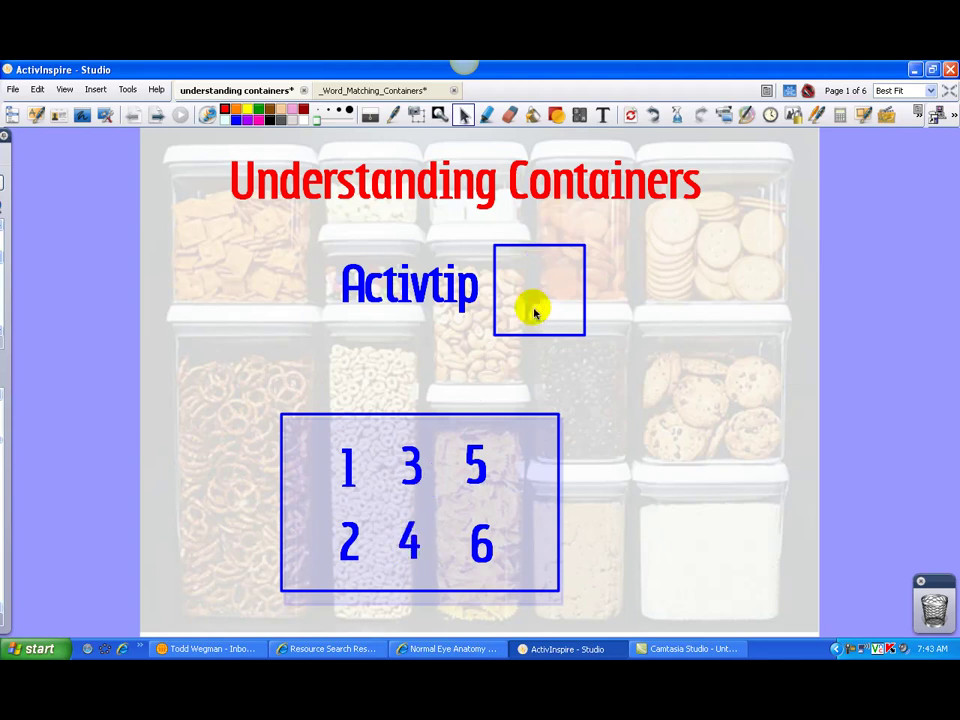
left_click_drag(476, 454, 531, 292)
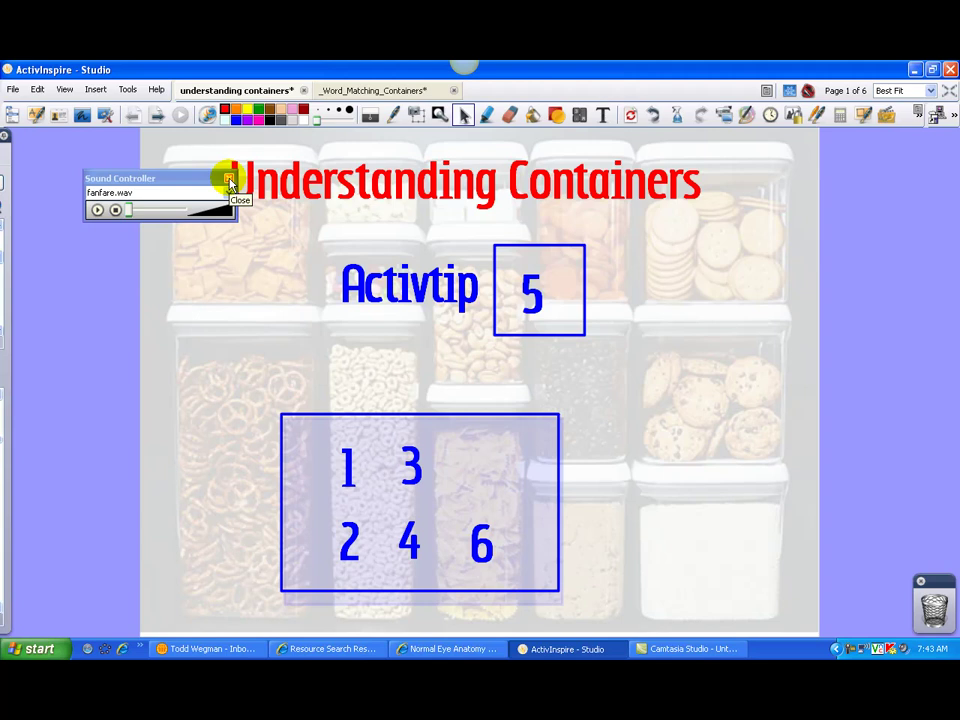
left_click(229, 182)
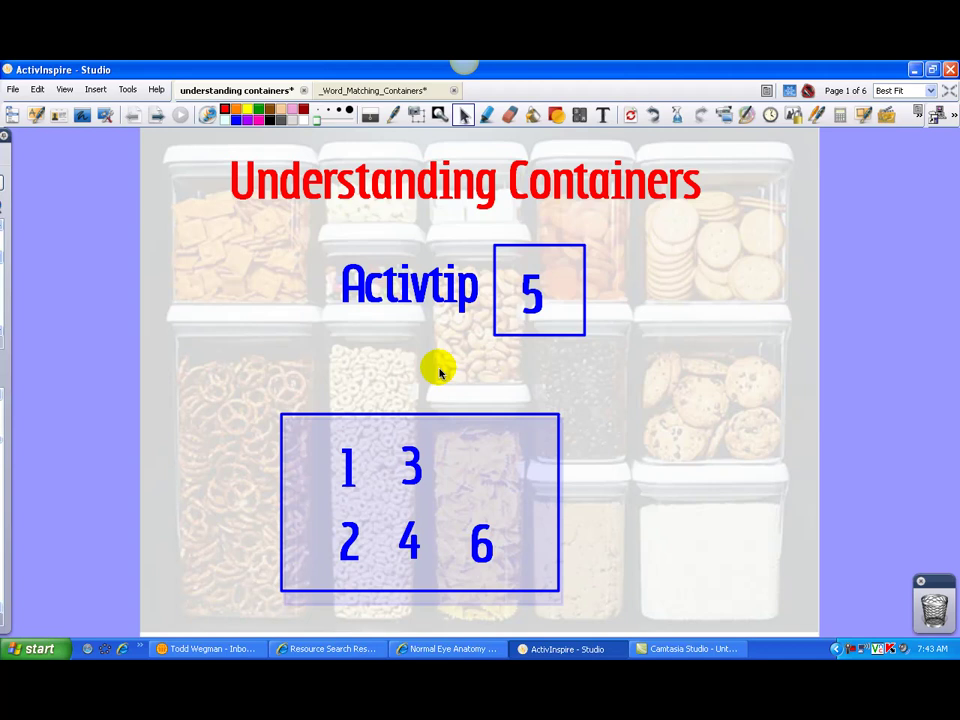
On the jungle synonyms page, drop 'miniature' into the little box and close the sound player.
left_click(156, 117)
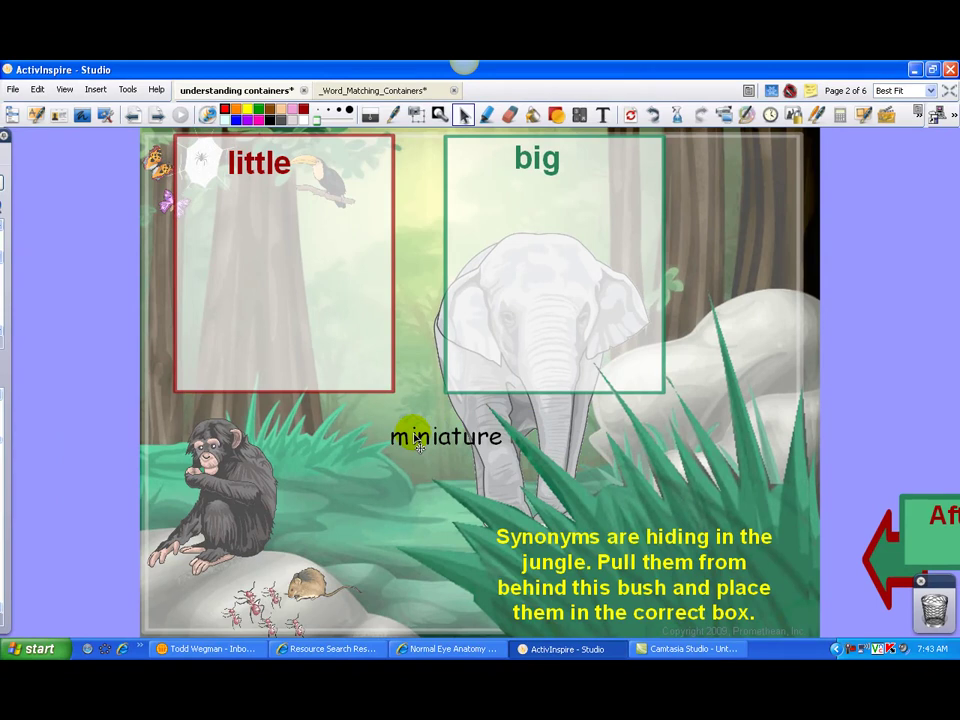
left_click_drag(418, 442, 240, 198)
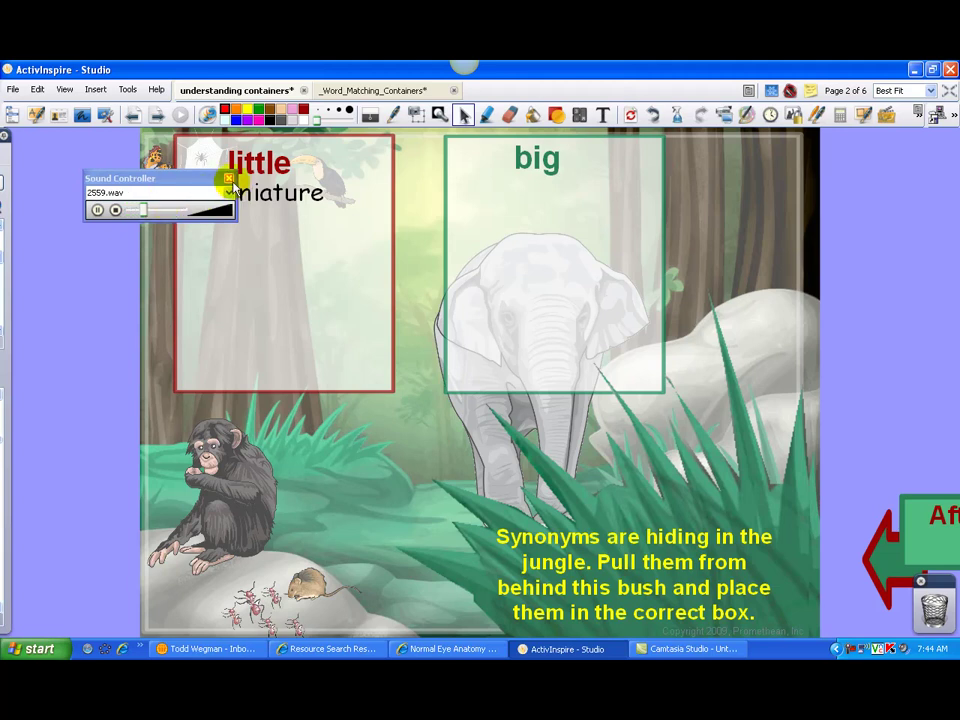
left_click(228, 183)
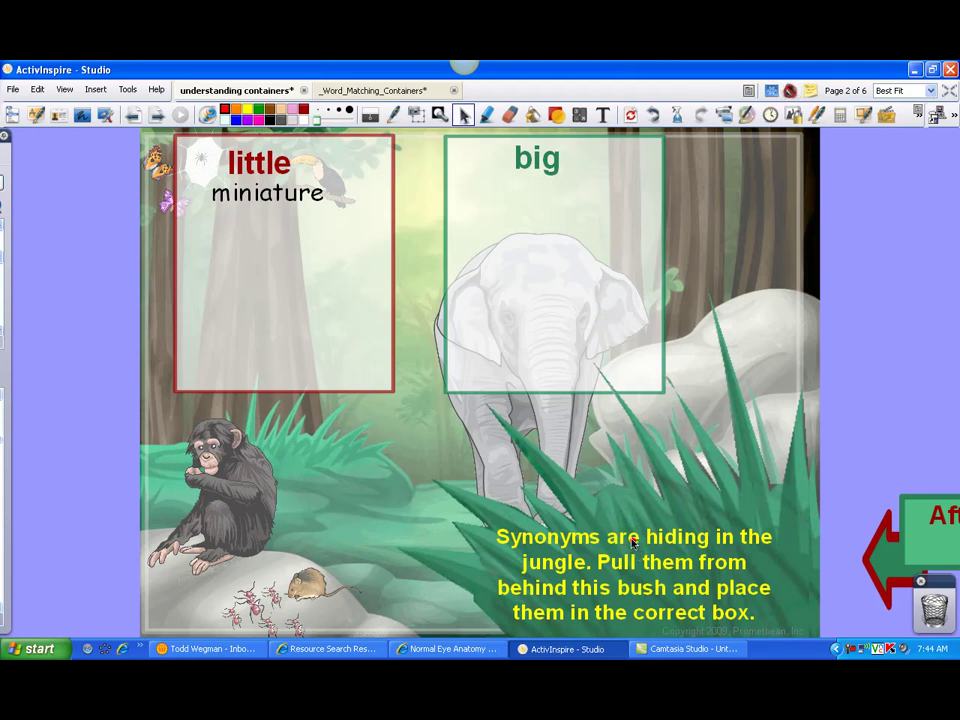
Place 'huge' just under 'big' and 'enormous' beneath it in the green box, then close the sound player.
left_click_drag(632, 540, 430, 413)
left_click_drag(317, 330, 257, 232)
left_click_drag(640, 558, 603, 443)
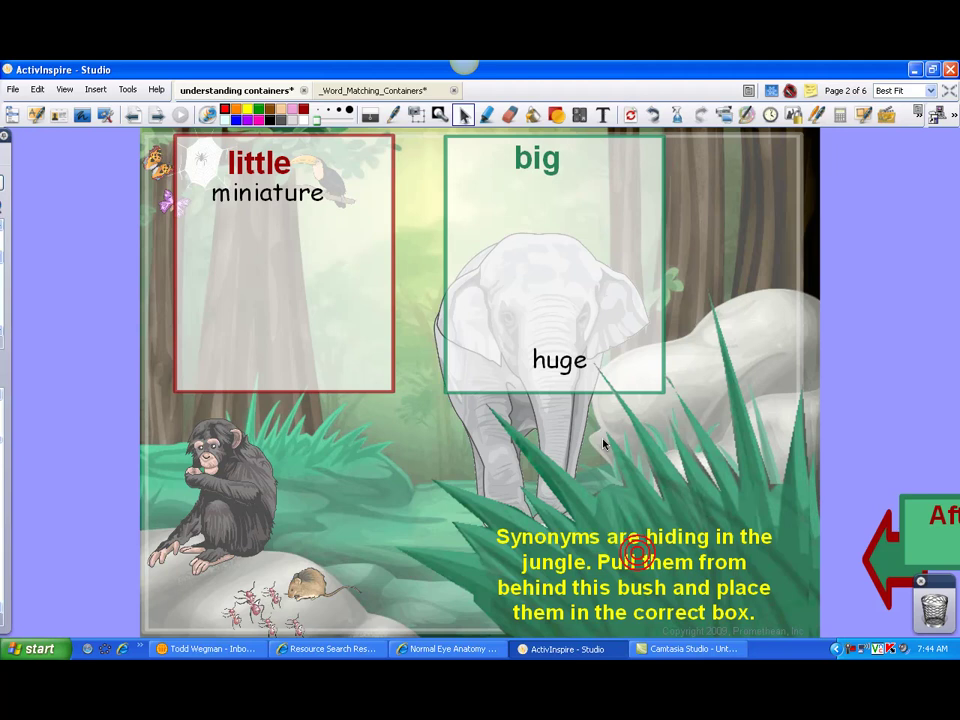
left_click_drag(572, 372, 557, 224)
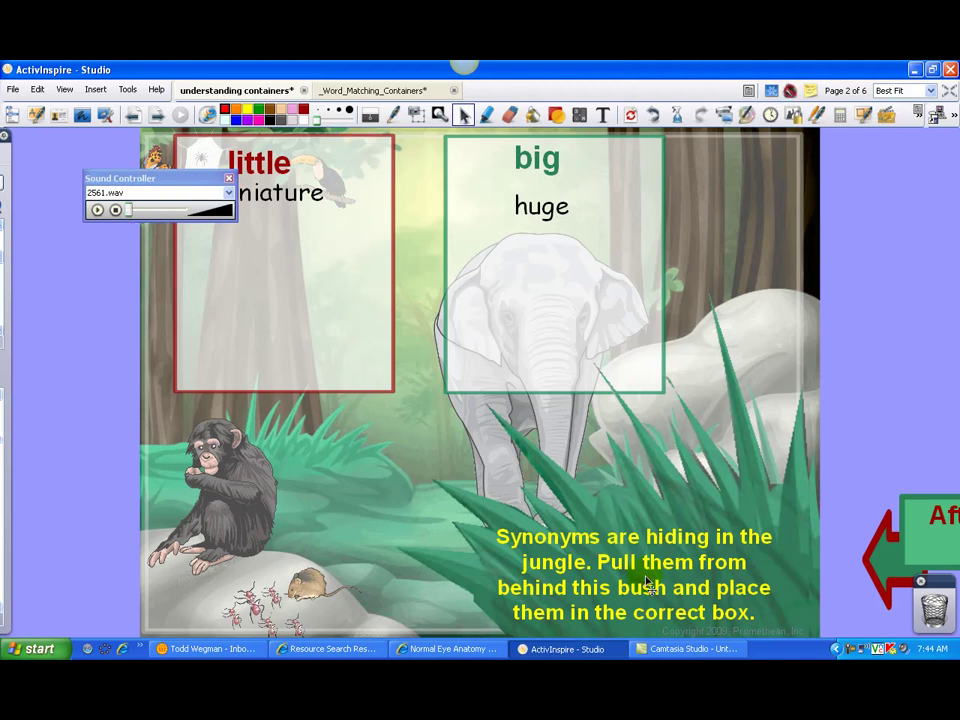
left_click_drag(676, 542, 591, 276)
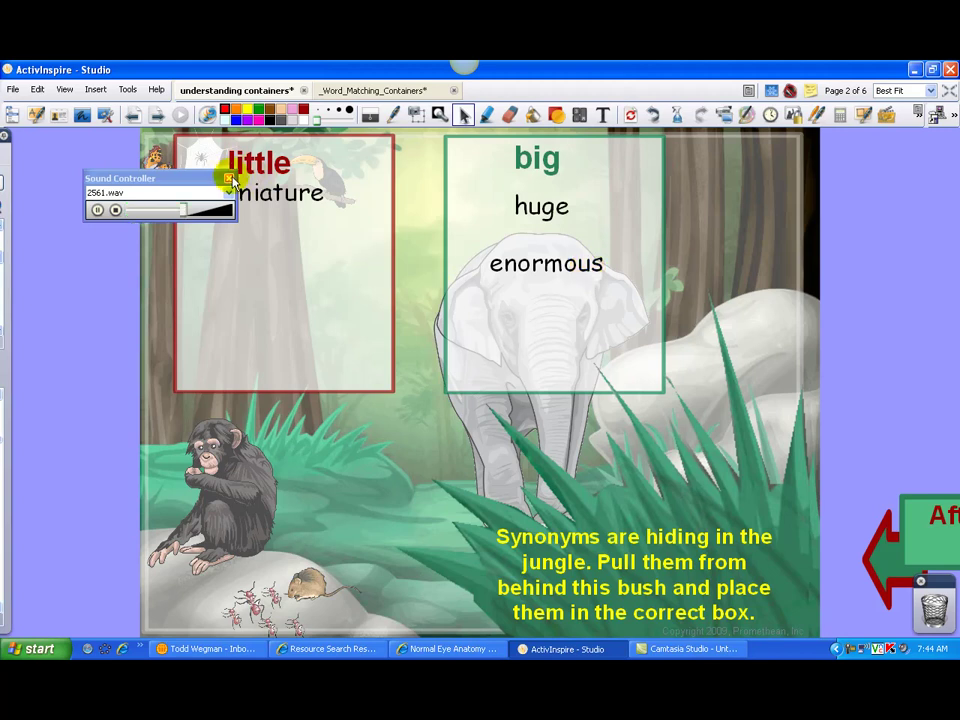
left_click(229, 180)
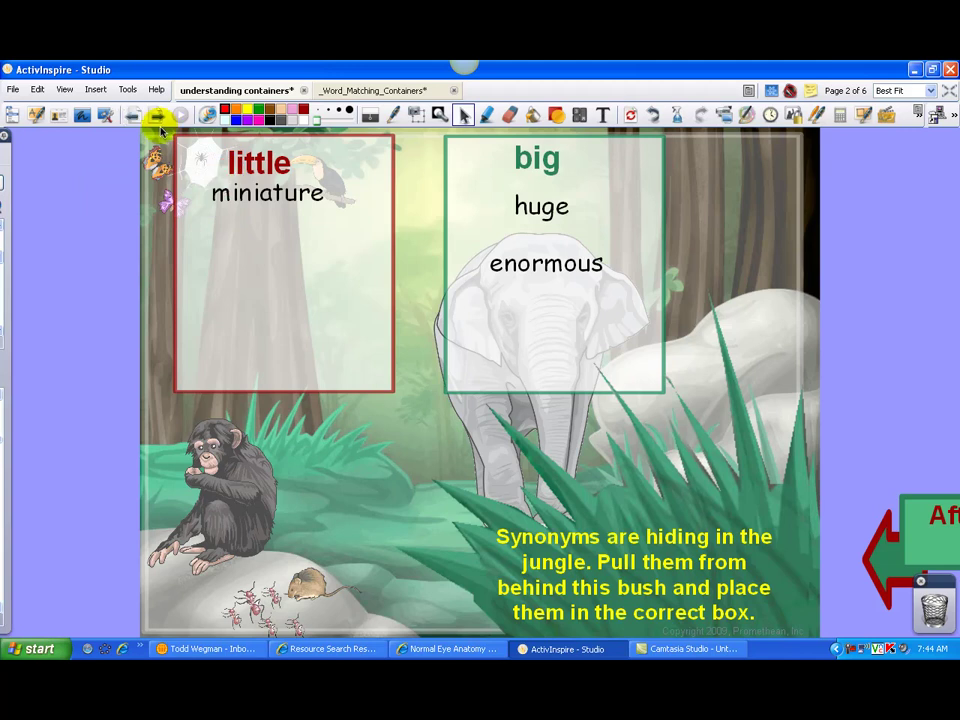
Page forward through the container help pages to page 6 of 6, briefly opening the Help menu.
left_click(157, 117)
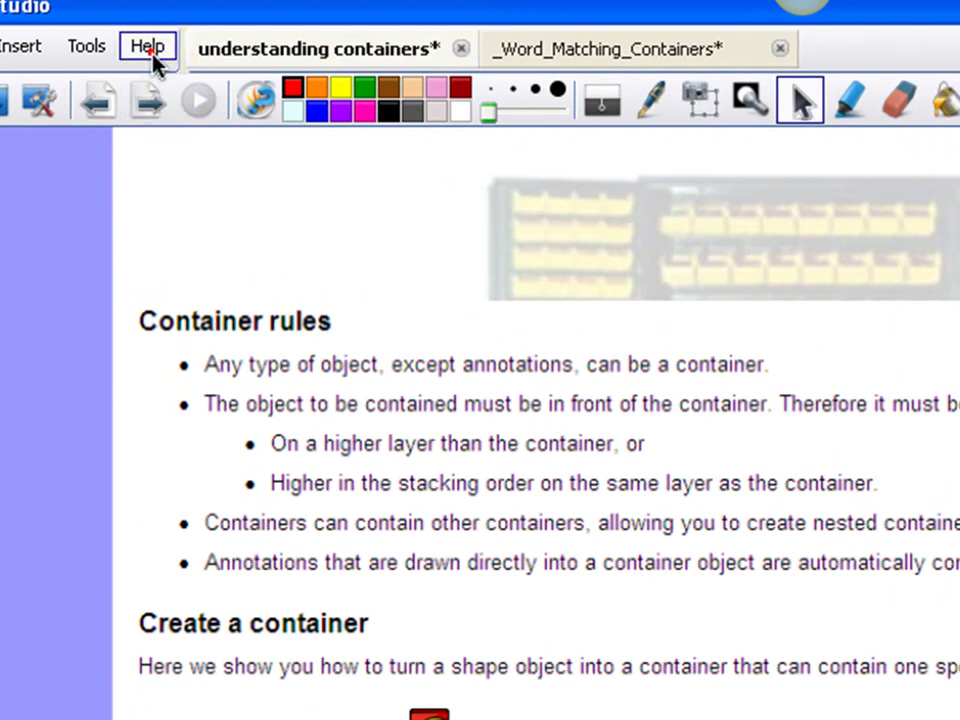
left_click(150, 47)
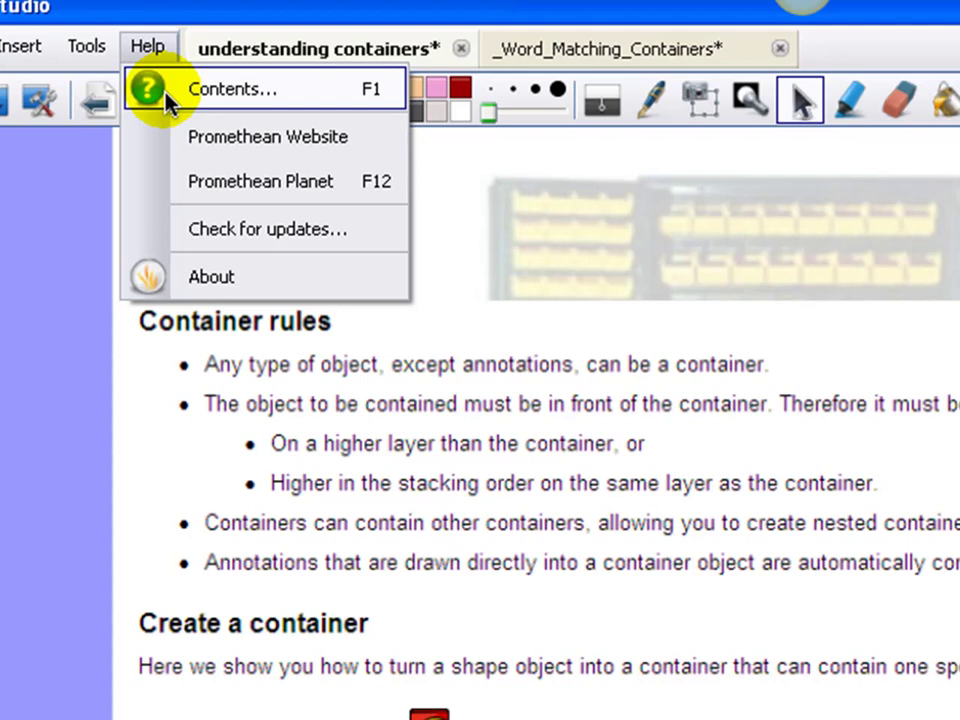
left_click(191, 408)
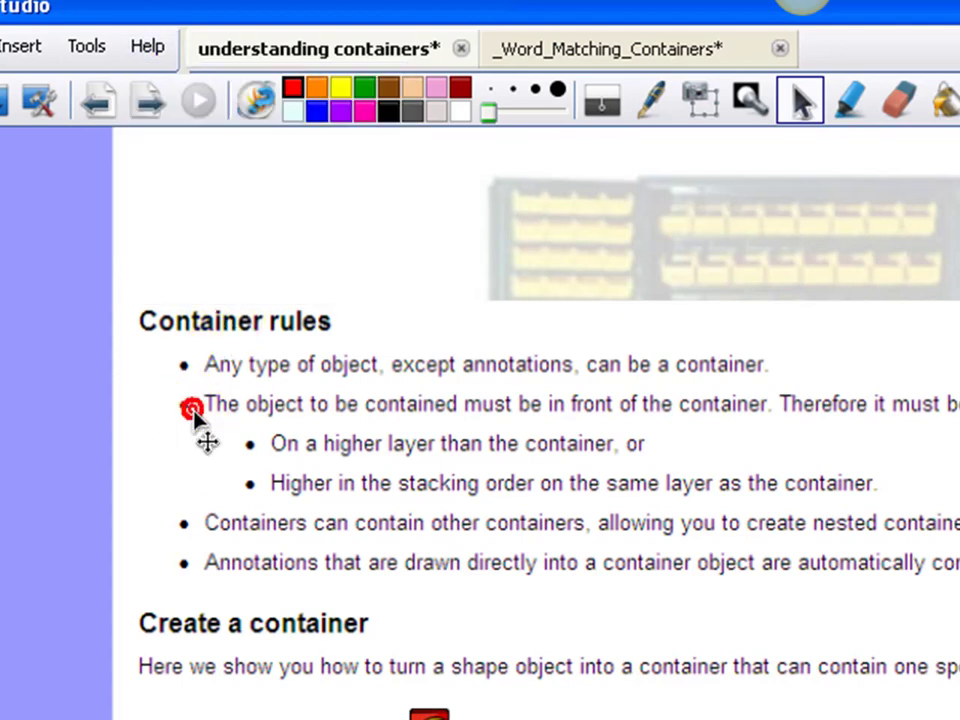
left_click(148, 112)
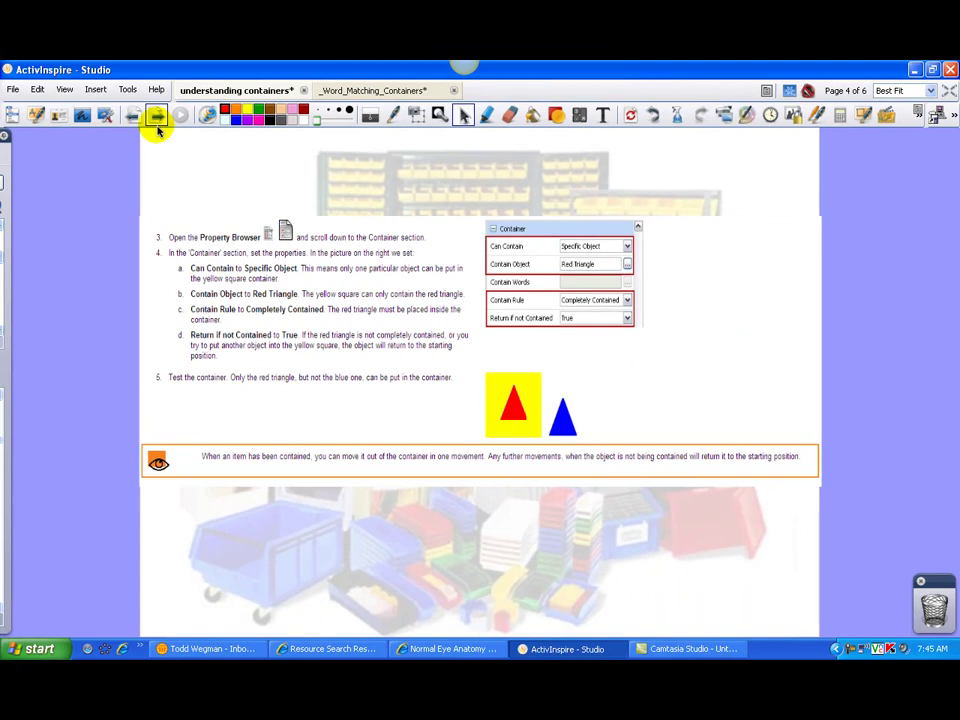
left_click(157, 124)
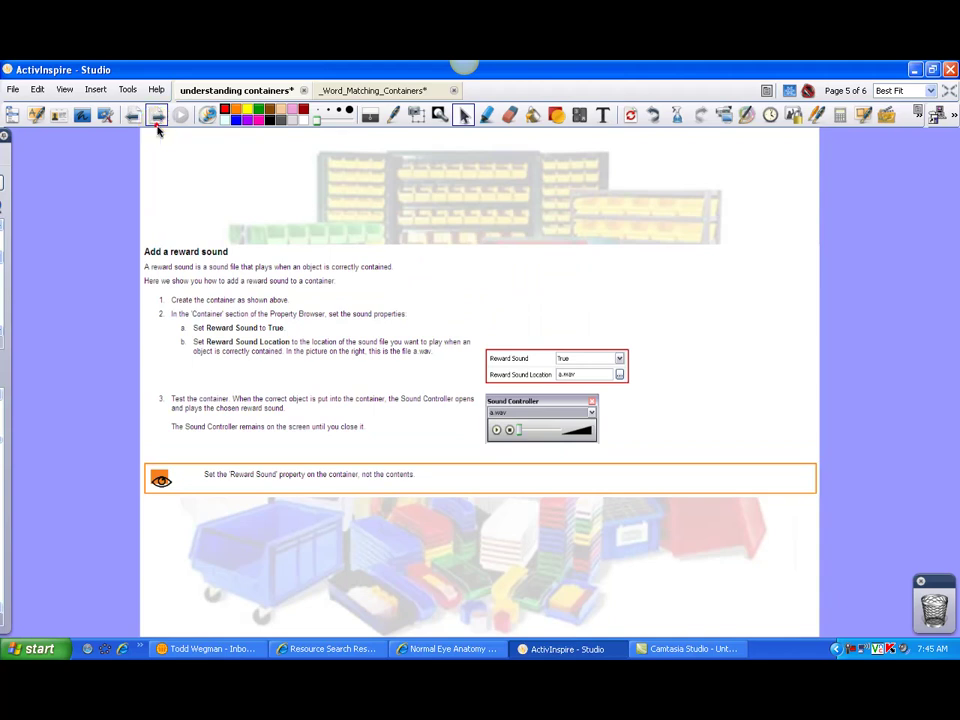
left_click(156, 120)
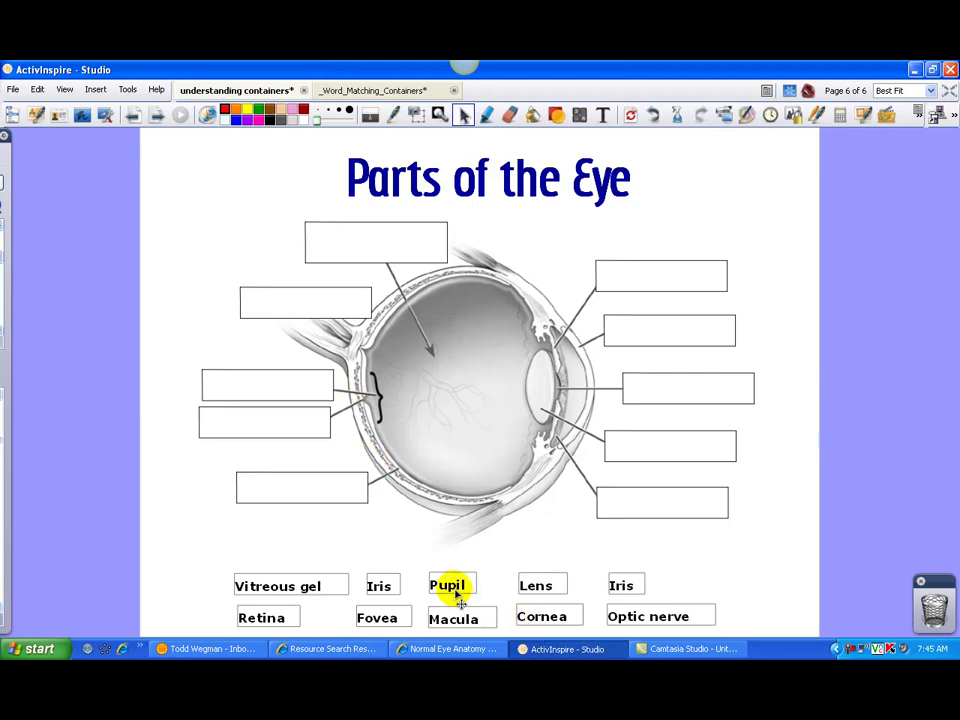
left_click_drag(455, 590, 441, 565)
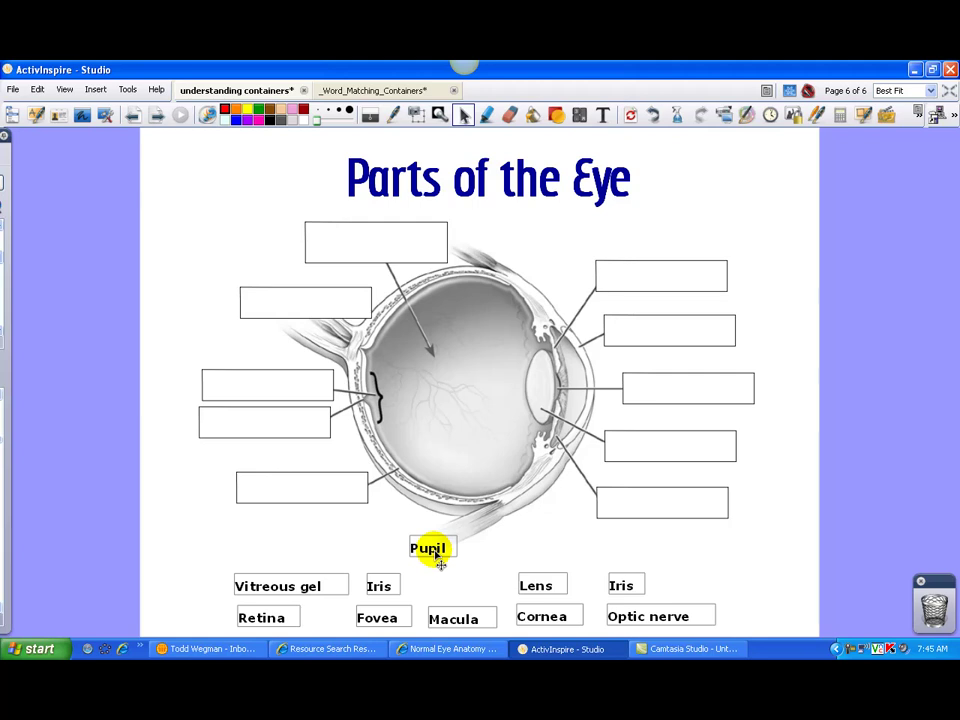
left_click_drag(440, 563, 375, 246)
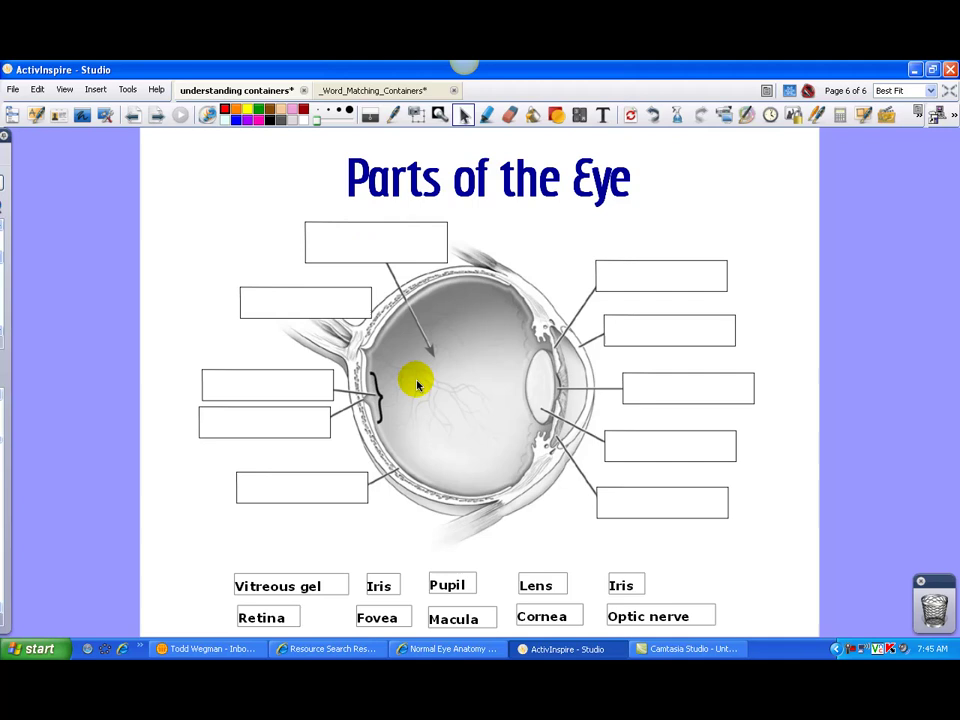
left_click_drag(460, 592, 697, 398)
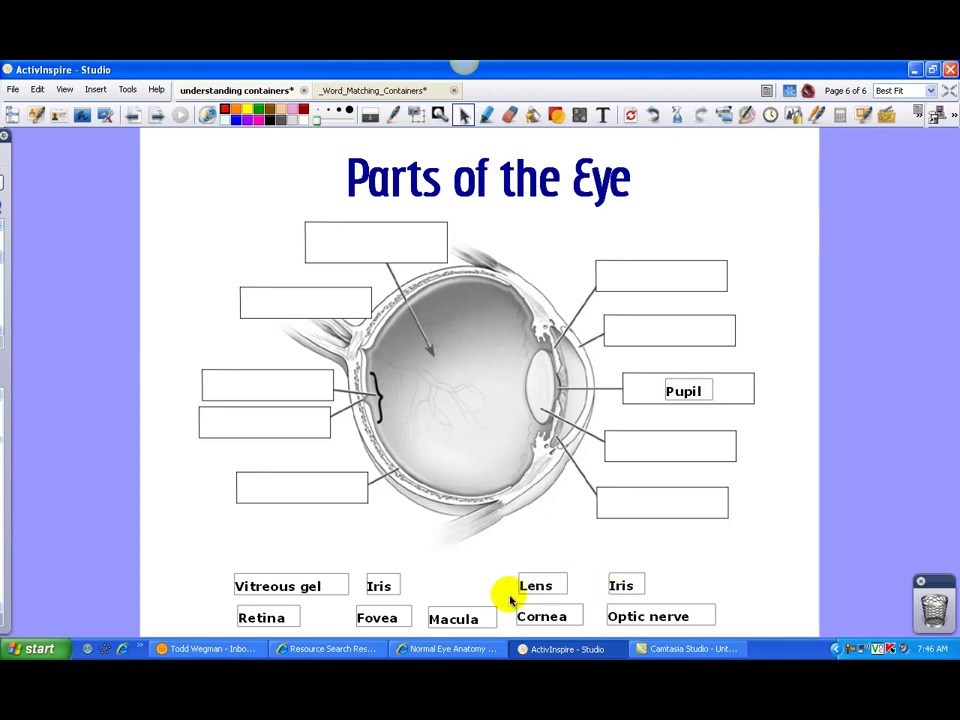
left_click_drag(630, 620, 277, 307)
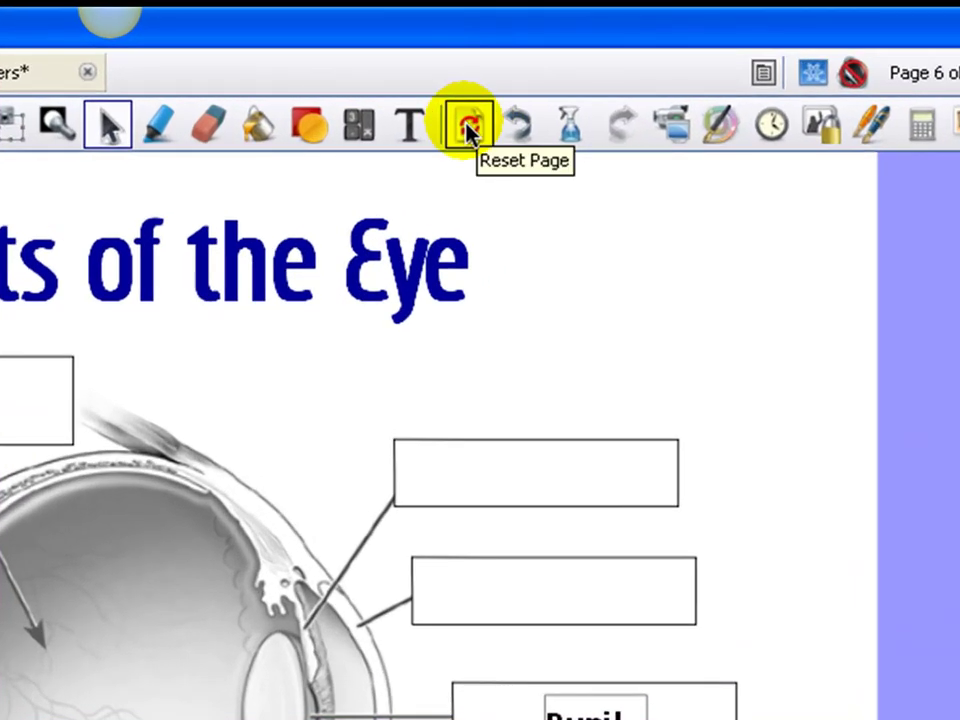
left_click(468, 128)
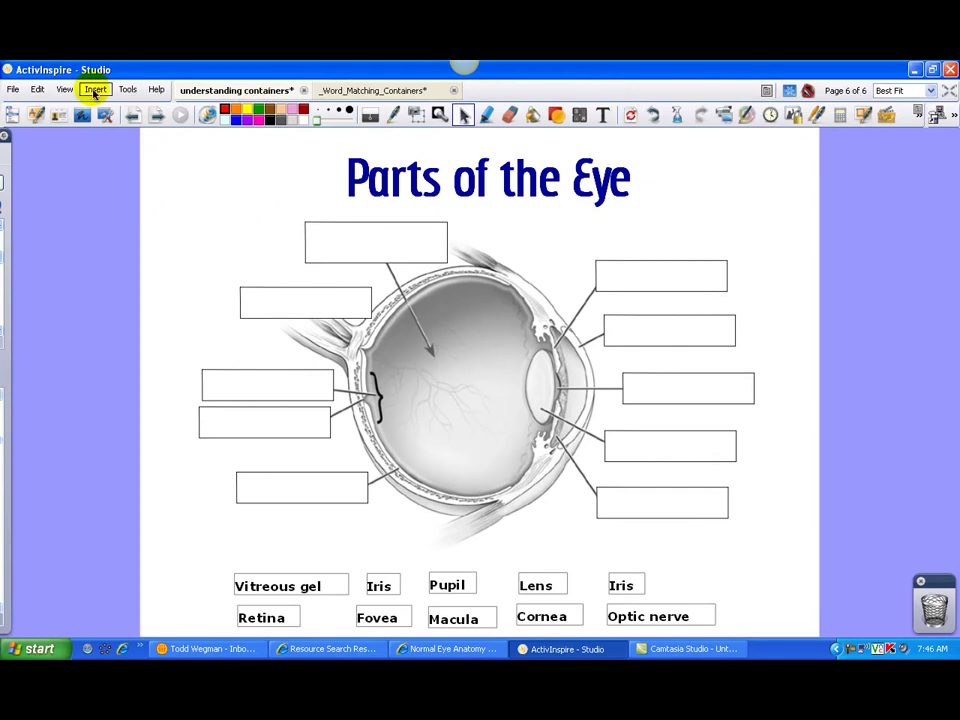
Add a blank page 7 after the eye page, glance at the Normal Eye Anatomy browser, and come back.
left_click(156, 118)
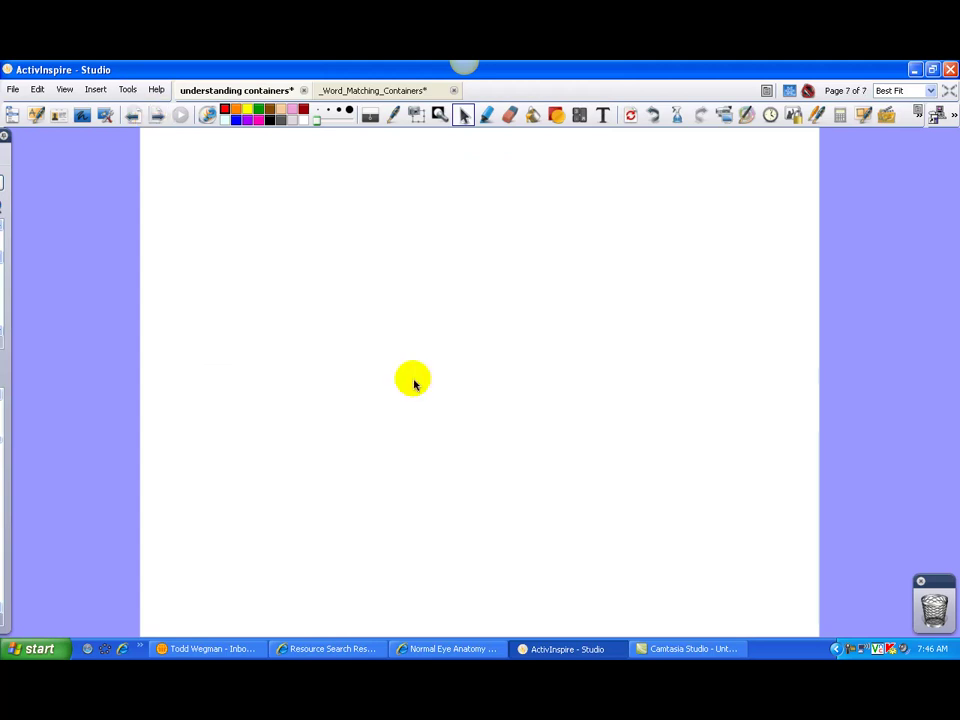
left_click(440, 650)
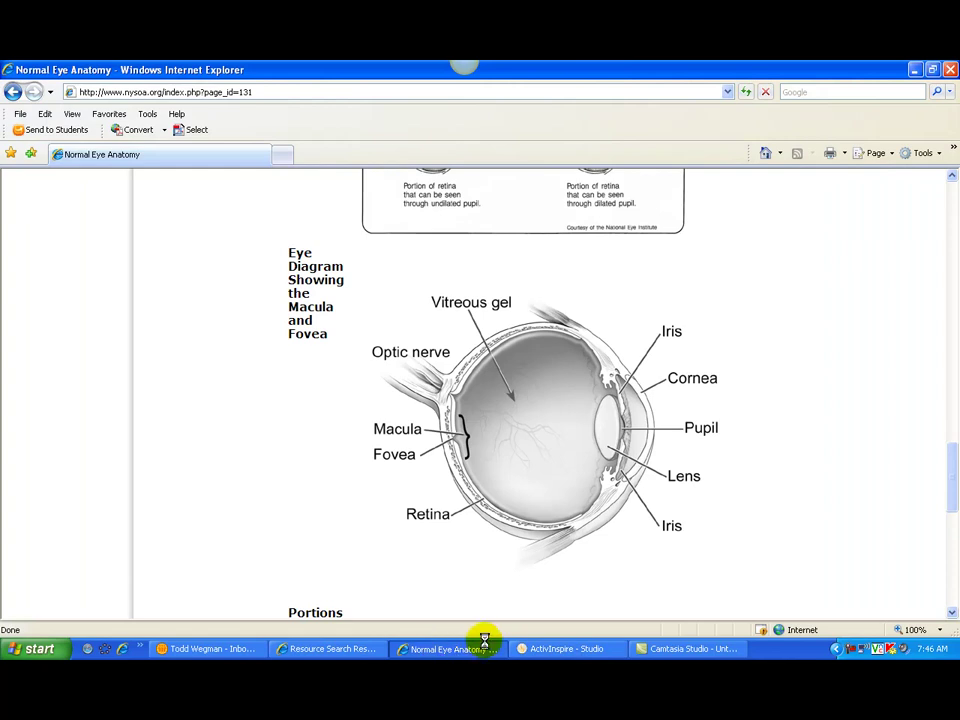
left_click(536, 648)
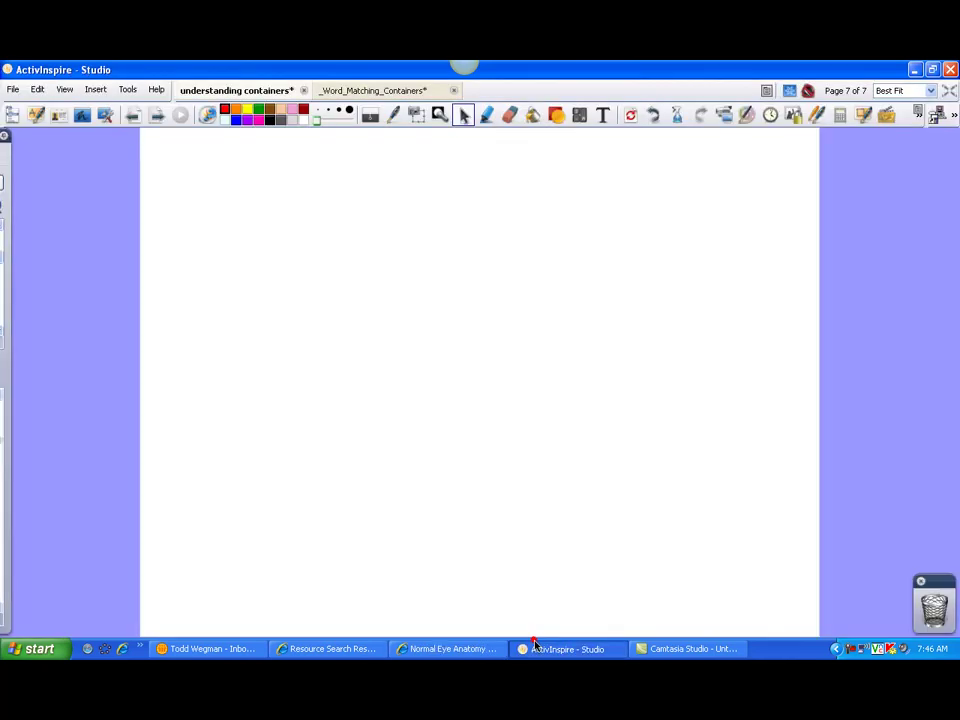
Take a 517 × 429 area snapshot of the web page's eye diagram and copy it to the clipboard.
left_click(107, 117)
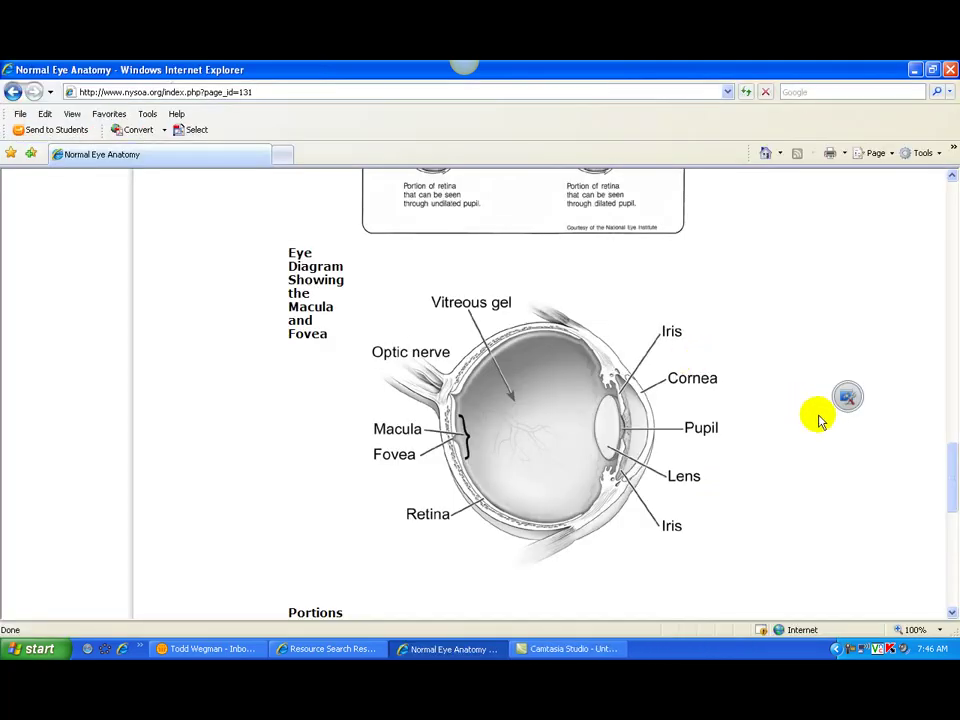
left_click(846, 397)
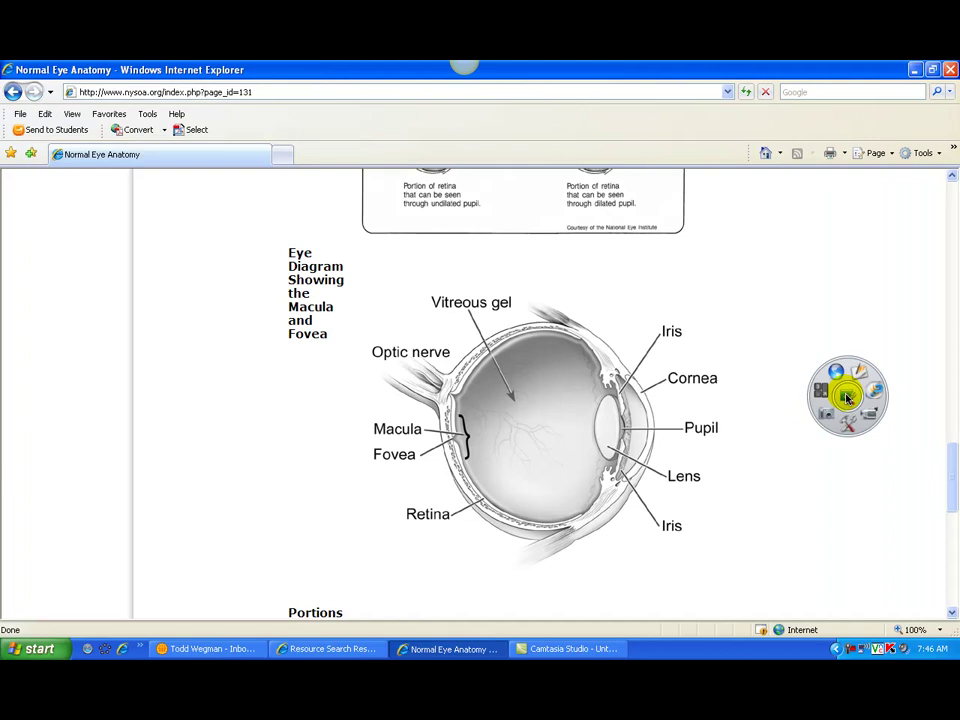
left_click_drag(846, 397, 838, 279)
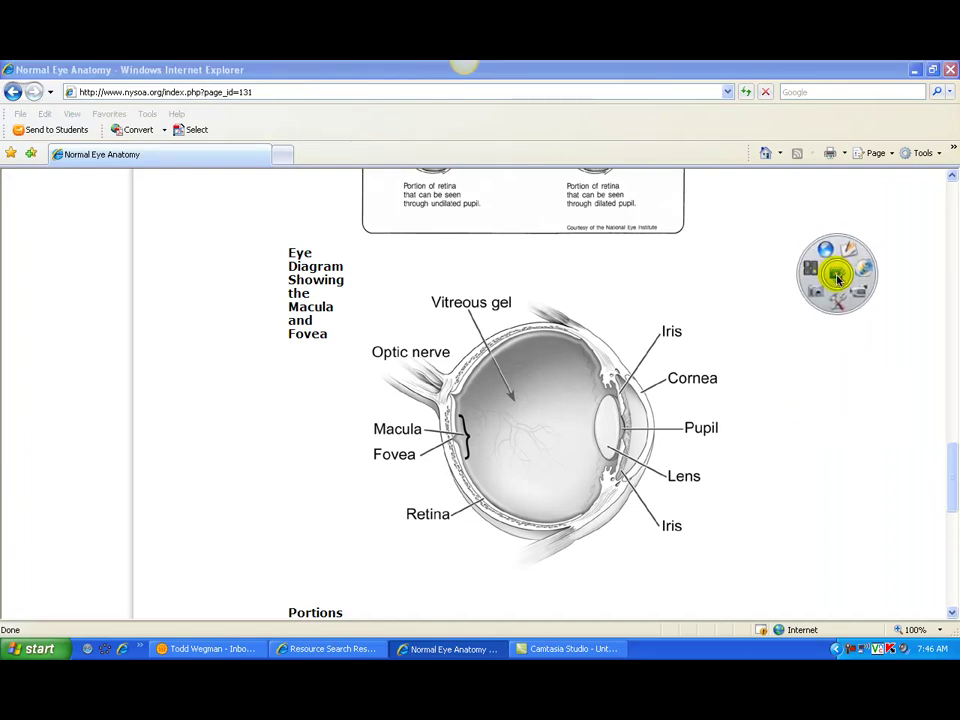
left_click(836, 276)
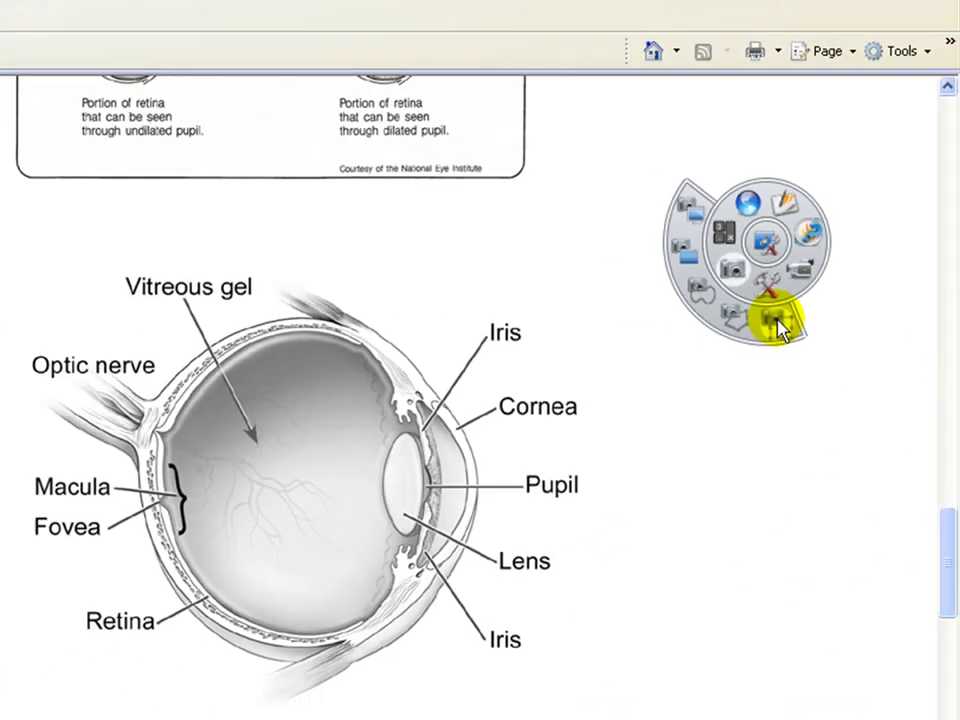
left_click(722, 318)
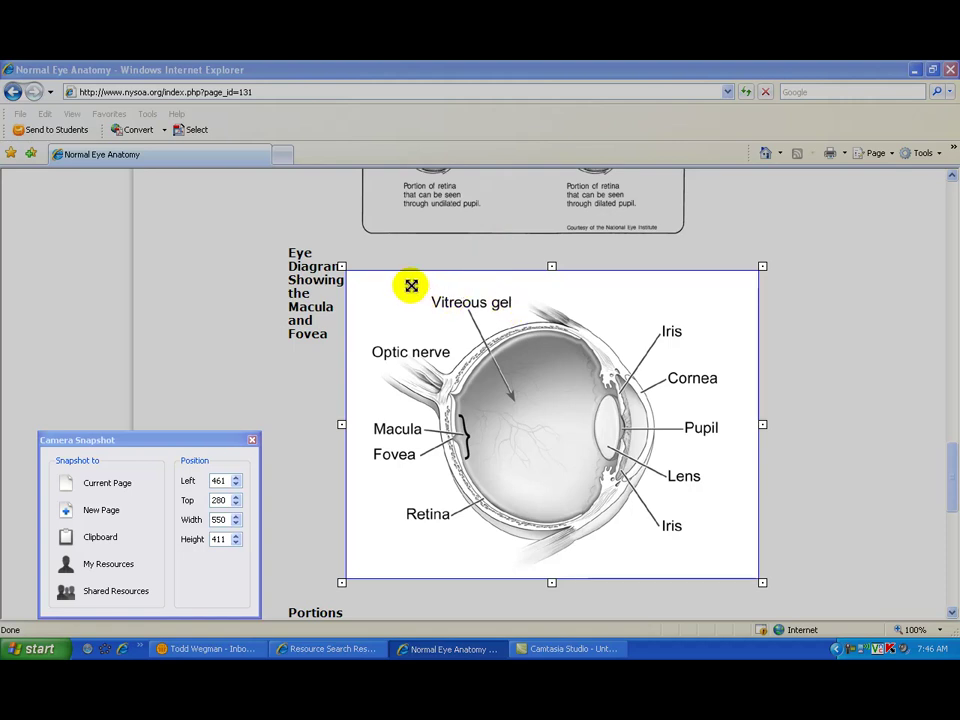
left_click_drag(356, 256, 749, 583)
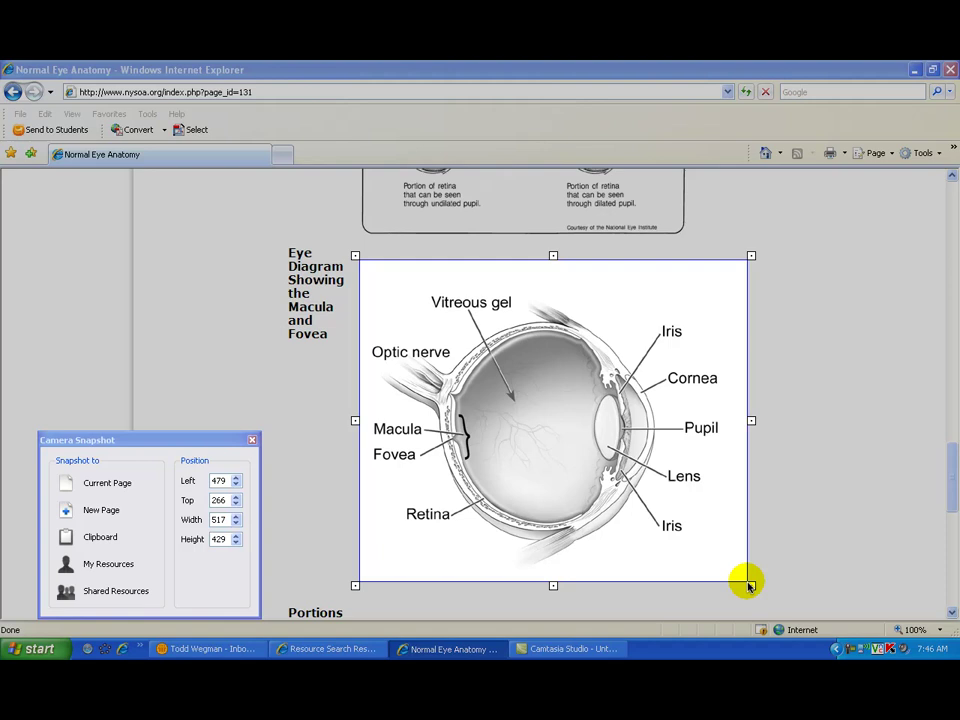
left_click(97, 538)
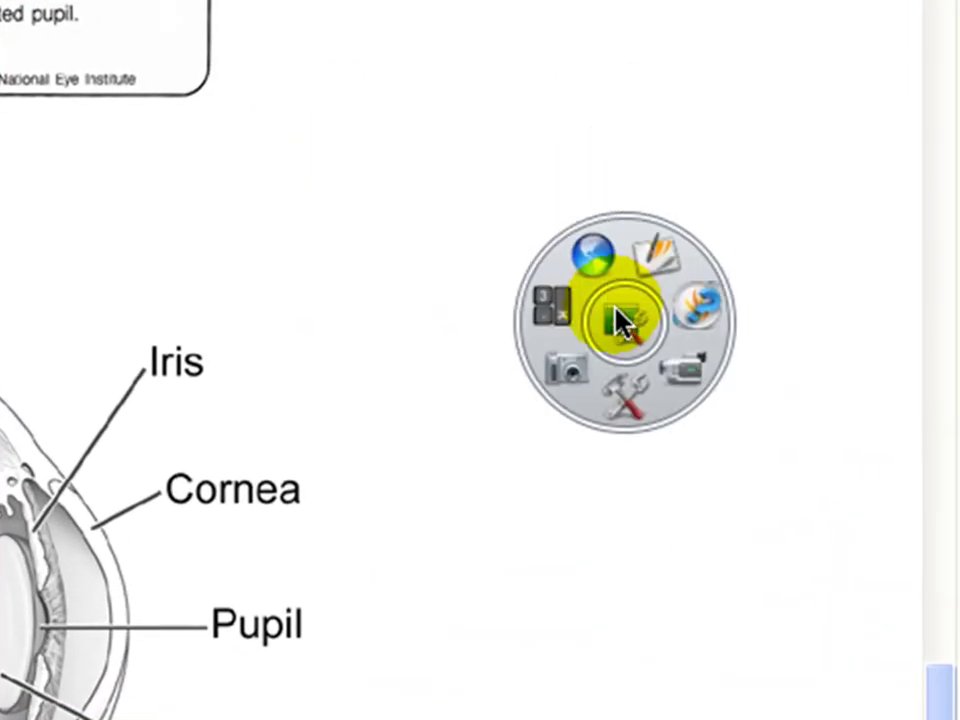
Paste the eye diagram onto blank page 7, centre it and enlarge it to fill most of the page.
left_click(657, 275)
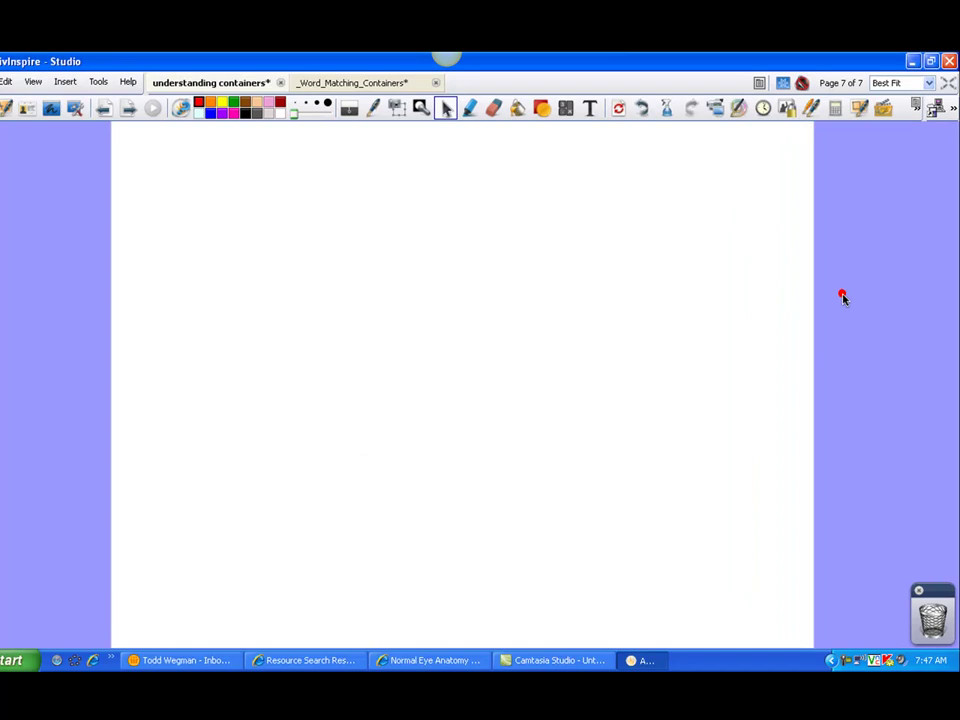
right_click(420, 298)
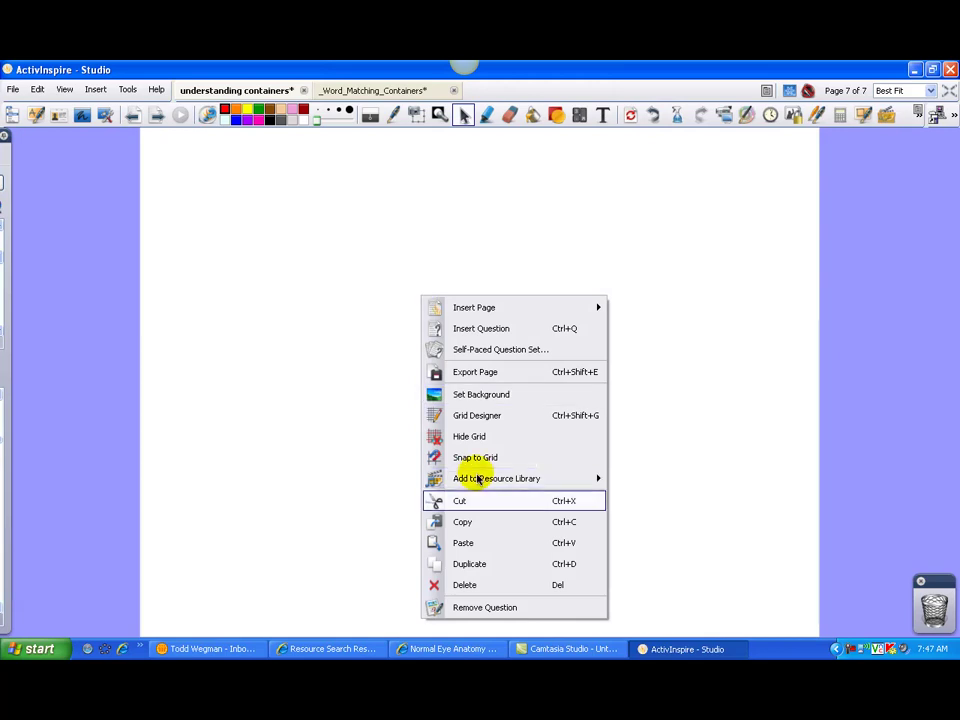
left_click(479, 543)
left_click_drag(337, 273, 428, 338)
left_click_drag(572, 472, 681, 587)
left_click(542, 510)
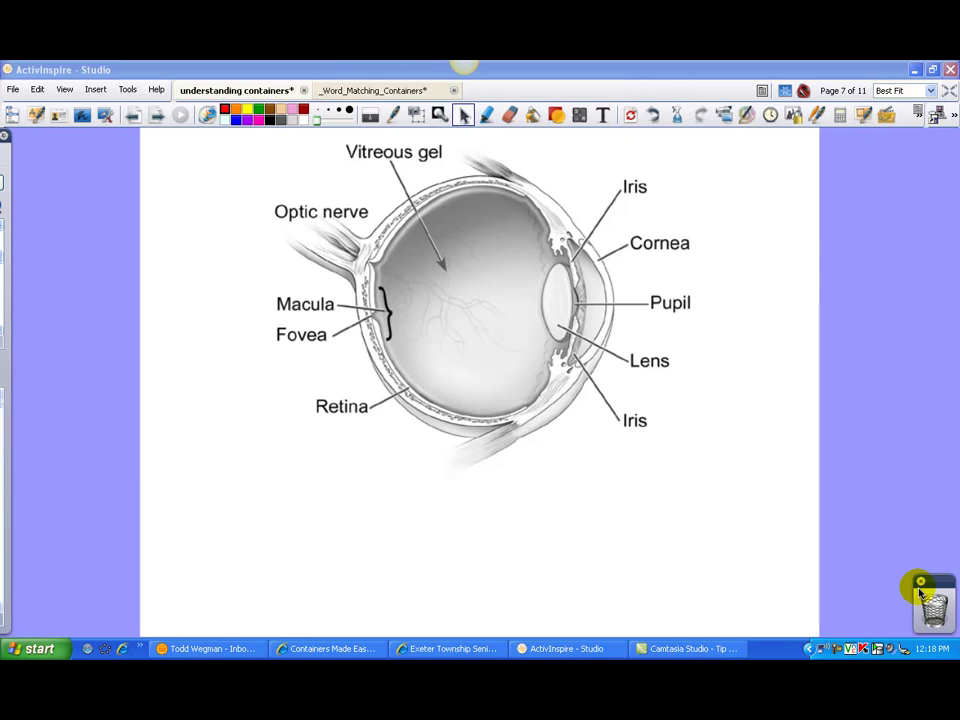
Bring up the Containers Made Easy 1 Resource Pack page in Internet Explorer.
left_click(319, 649)
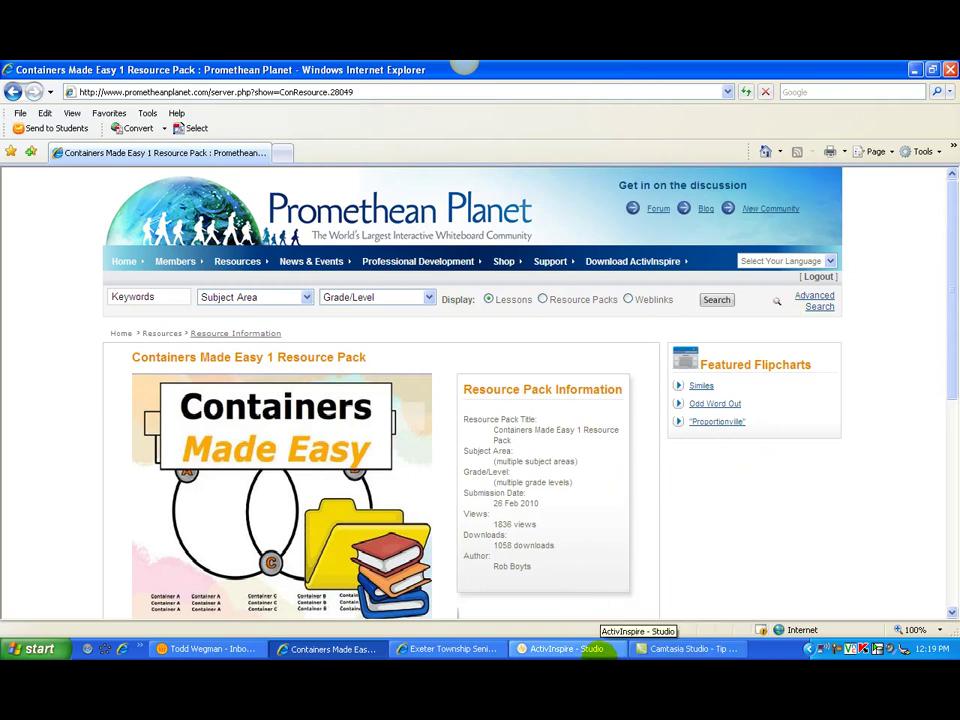
Dock the Resource Browser beside the eye page, showing the '_Word Matching' folder's 51 container items.
left_click(592, 650)
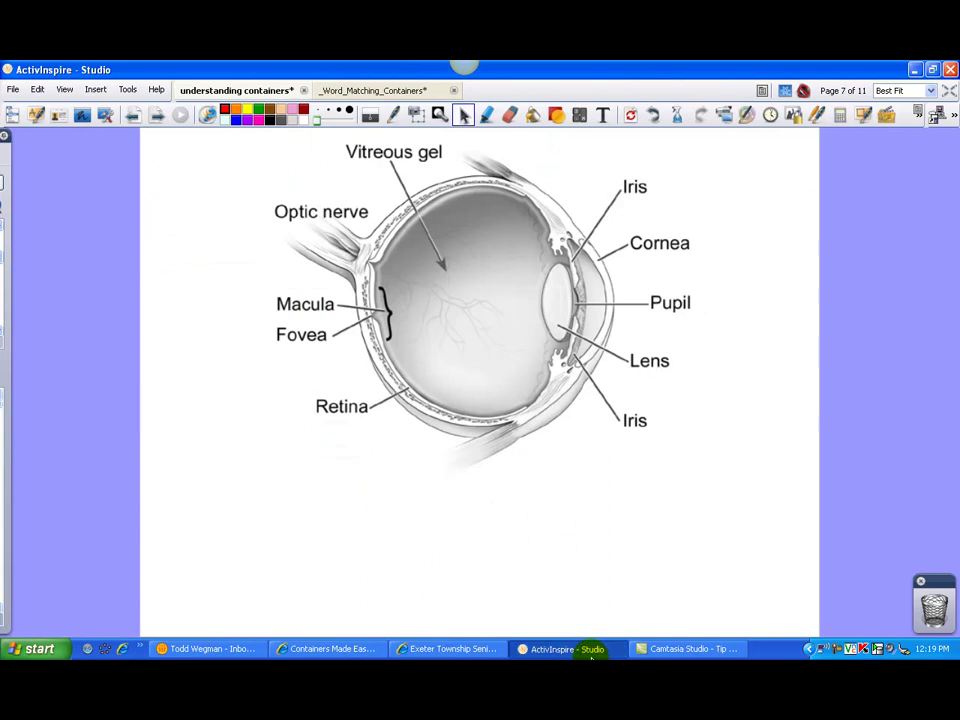
mouse_move(3, 290)
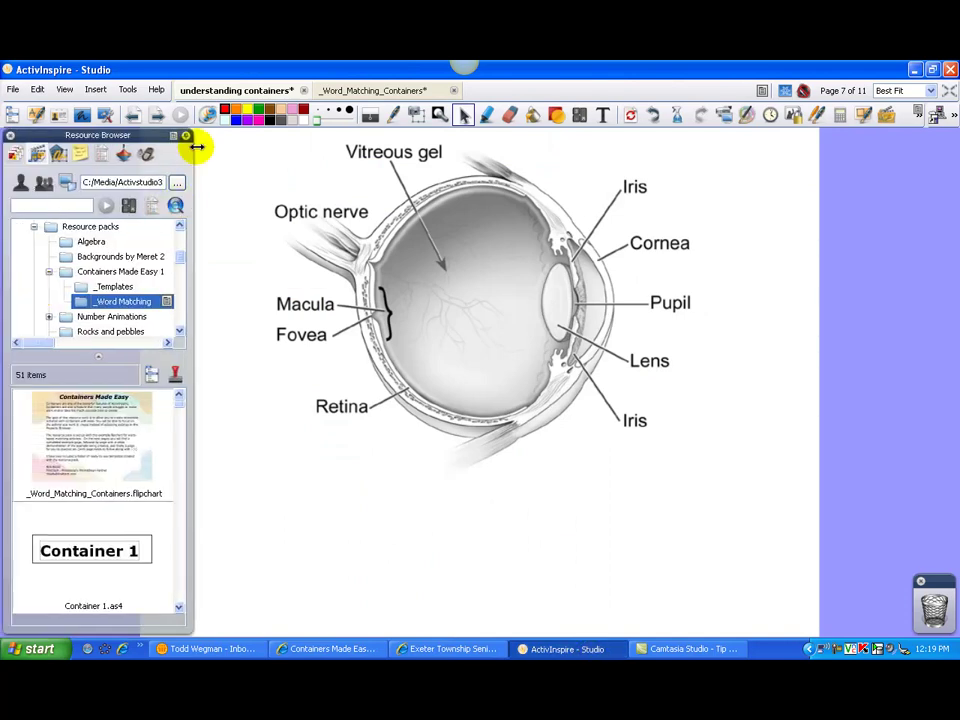
left_click(186, 137)
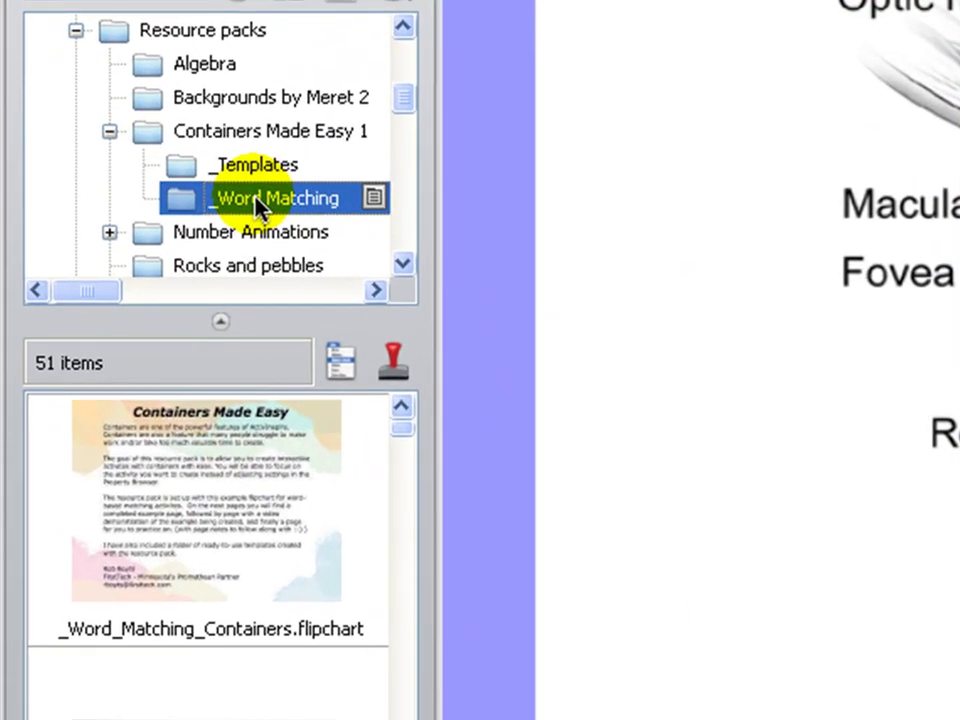
left_click(395, 430)
left_click_drag(396, 440, 410, 415)
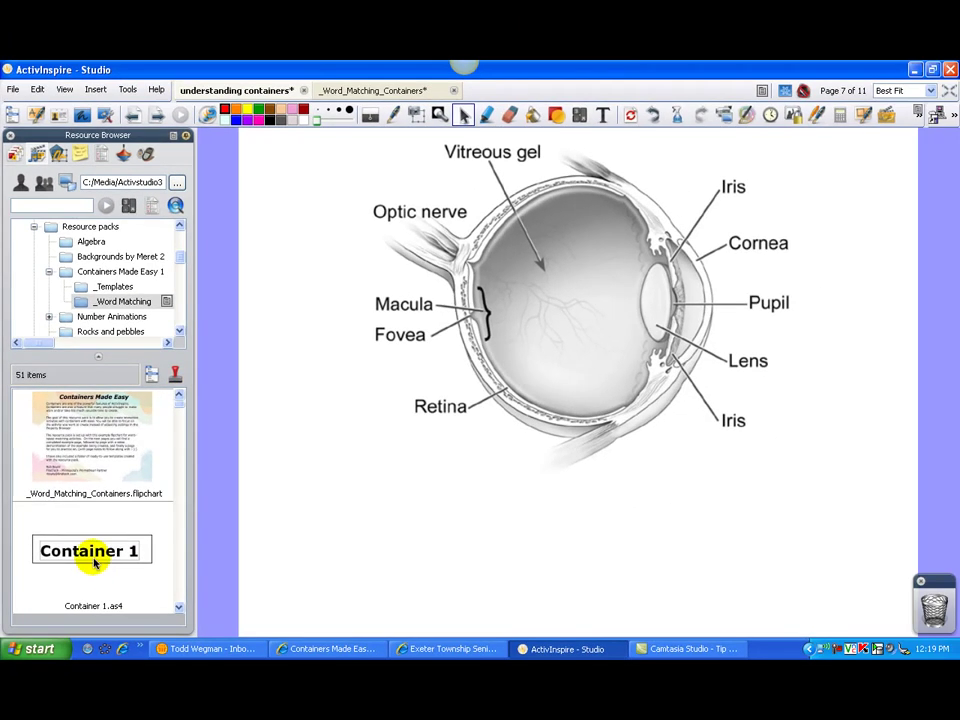
Place a Container 1 box from the Word Matching pack over the Lens label.
left_click(95, 562)
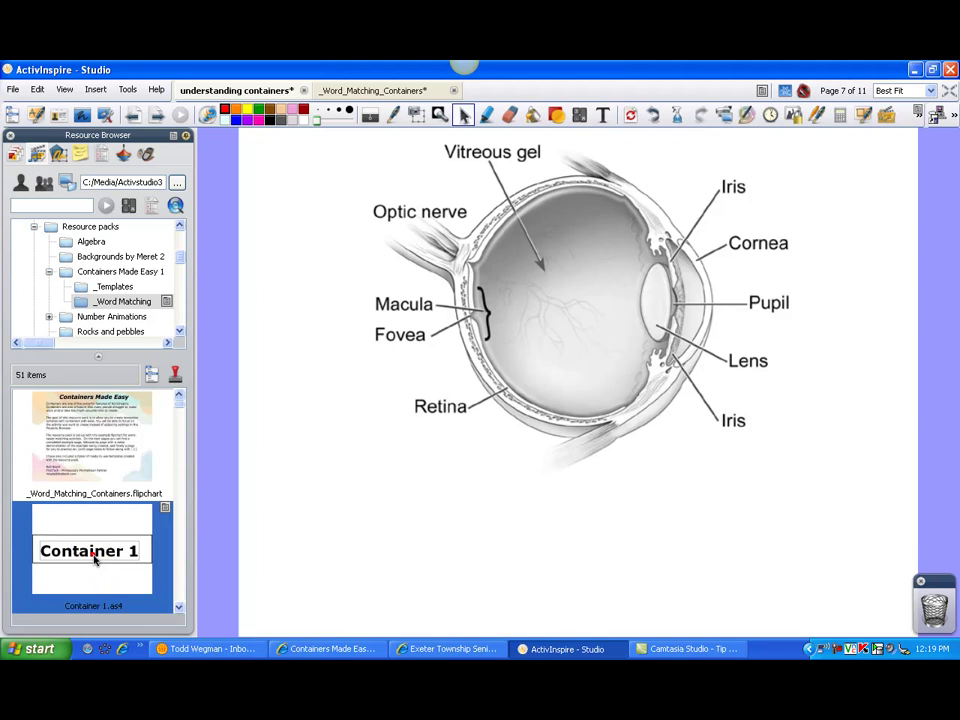
left_click_drag(95, 562, 791, 371)
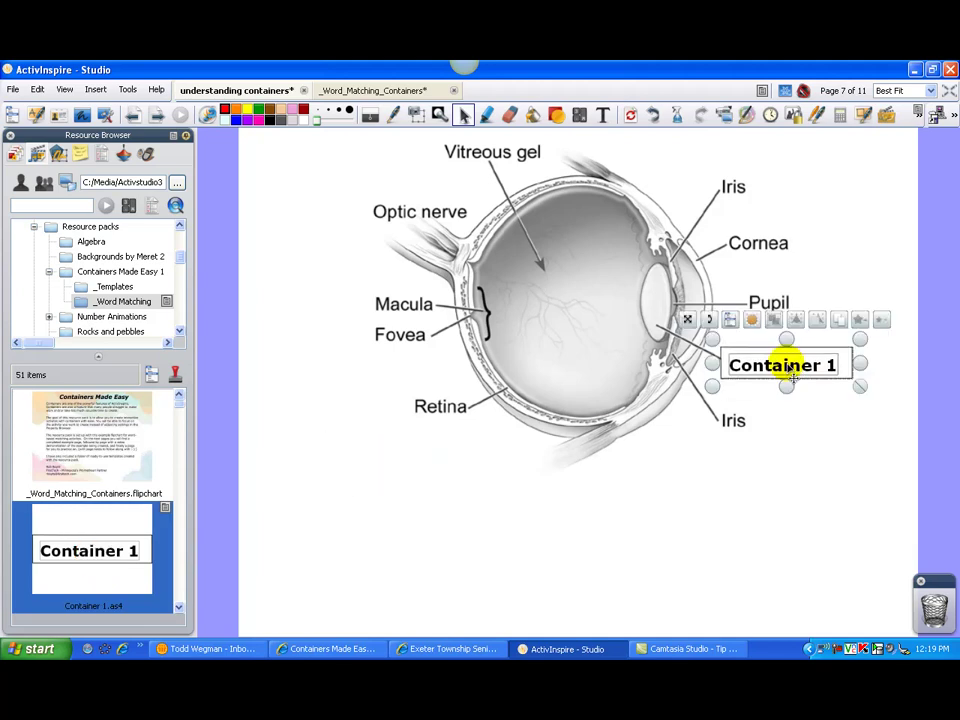
left_click(799, 422)
left_click(846, 378)
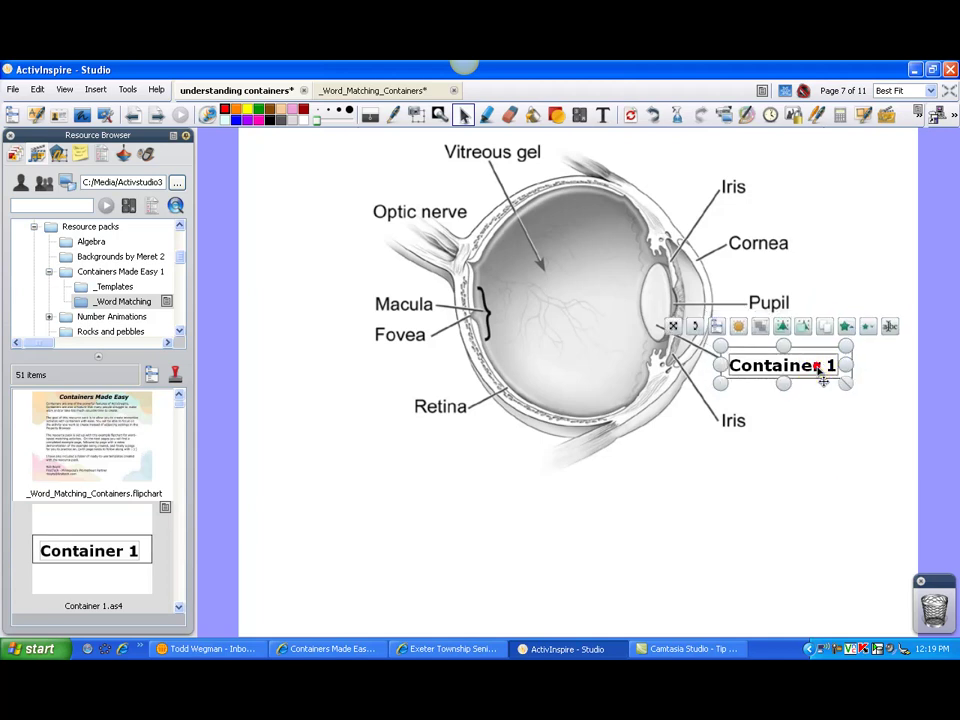
Pull the container's text below it, retype it as 'Lens', and narrow its box to fit.
left_click_drag(822, 380, 778, 560)
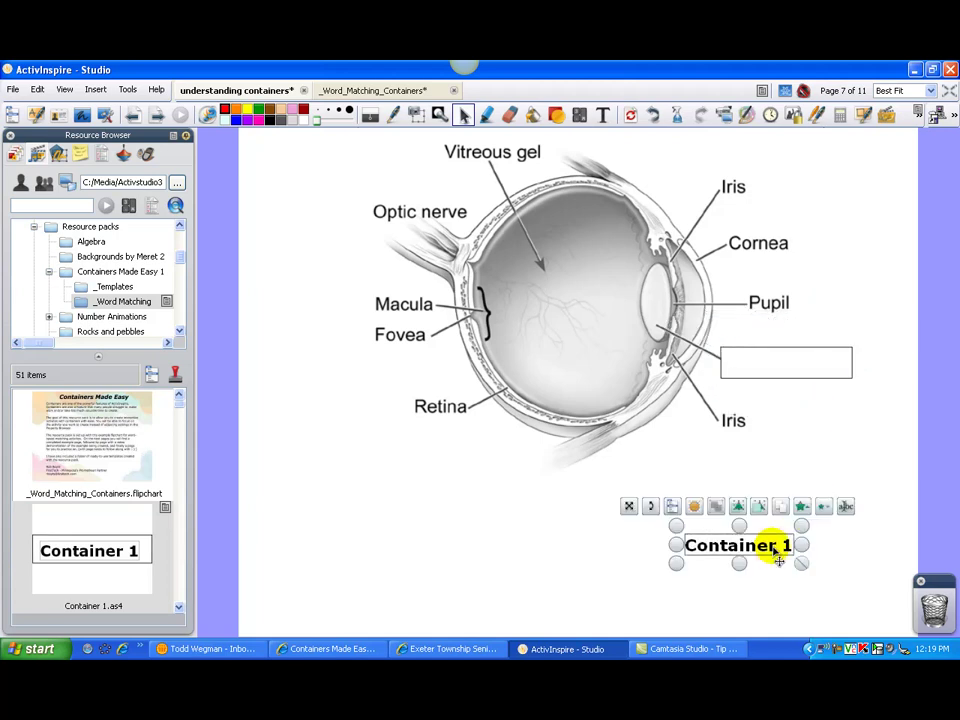
double_click(780, 555)
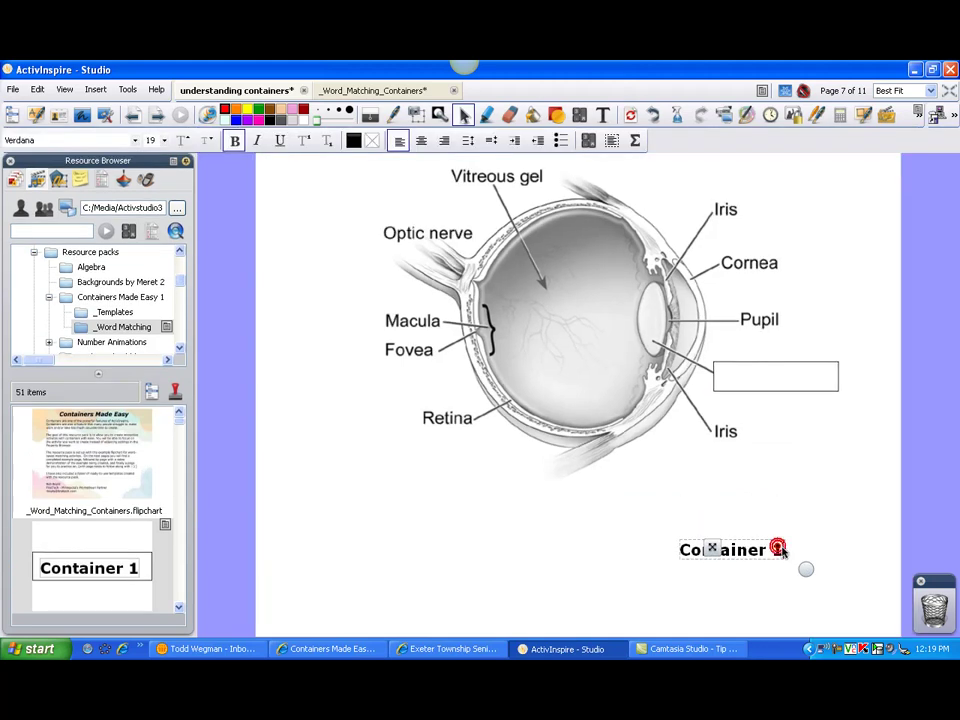
key("BackSpace")
key("BackSpace")
key("BackSpace")
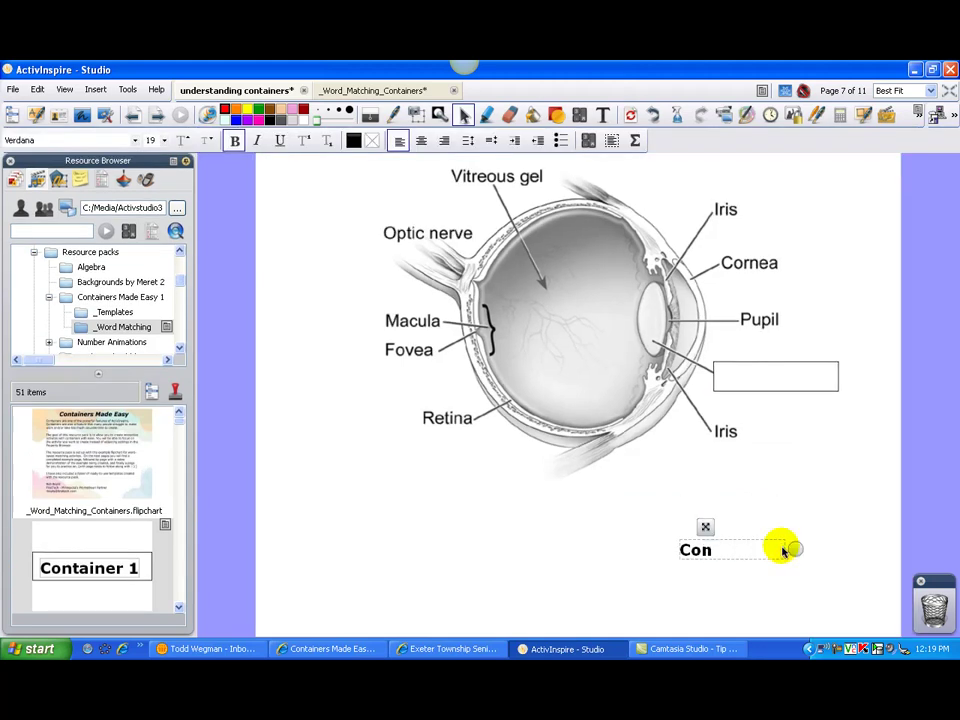
key("BackSpace")
key("BackSpace")
key("BackSpace")
type("Lens")
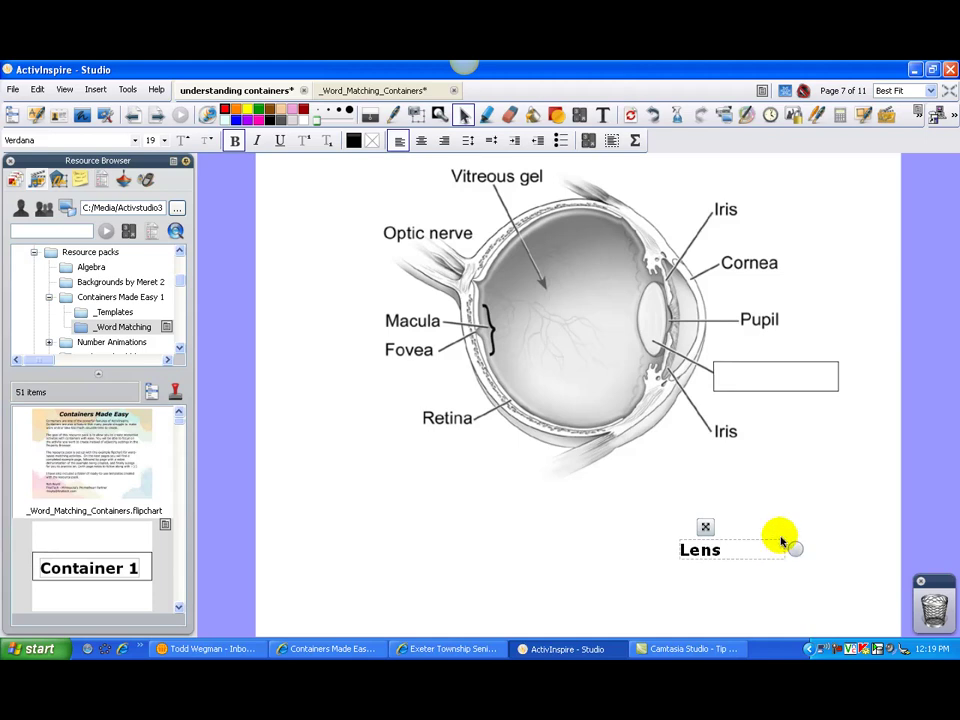
left_click_drag(795, 549, 768, 548)
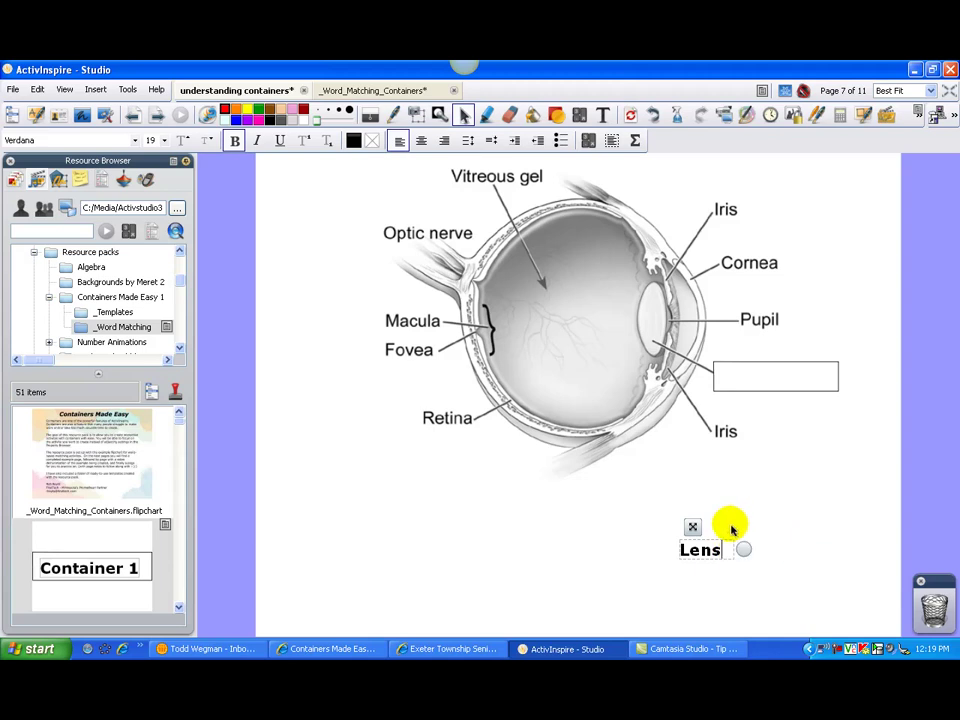
Drop Lens on the eyeball to show it snaps back, then place it in the box beside the pupil.
left_click(462, 116)
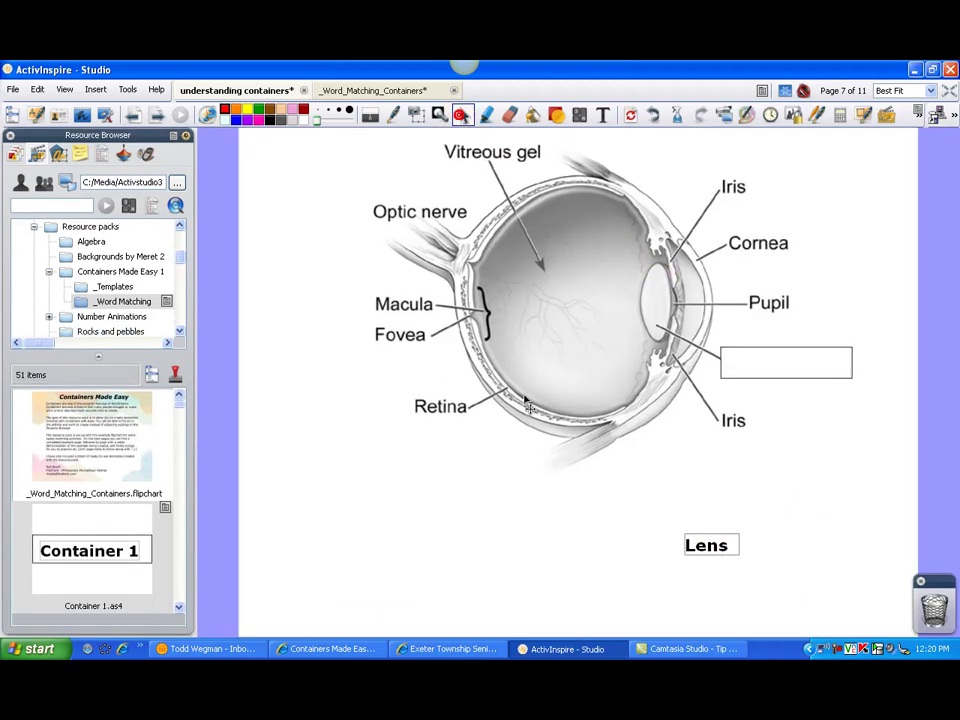
left_click(558, 528)
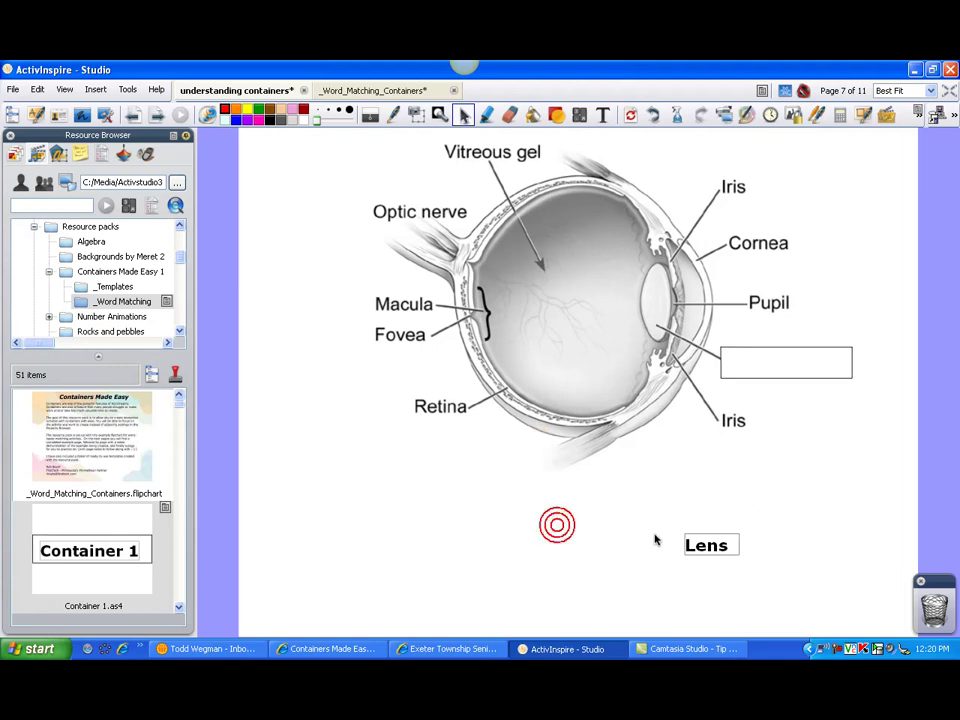
left_click_drag(704, 547, 575, 333)
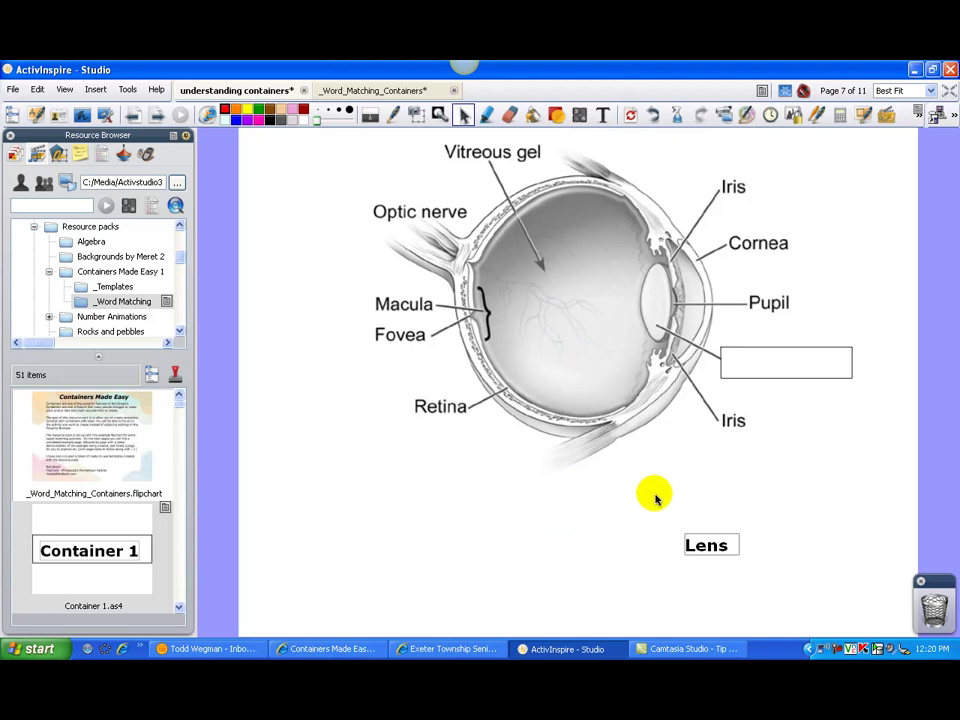
left_click_drag(692, 539, 747, 390)
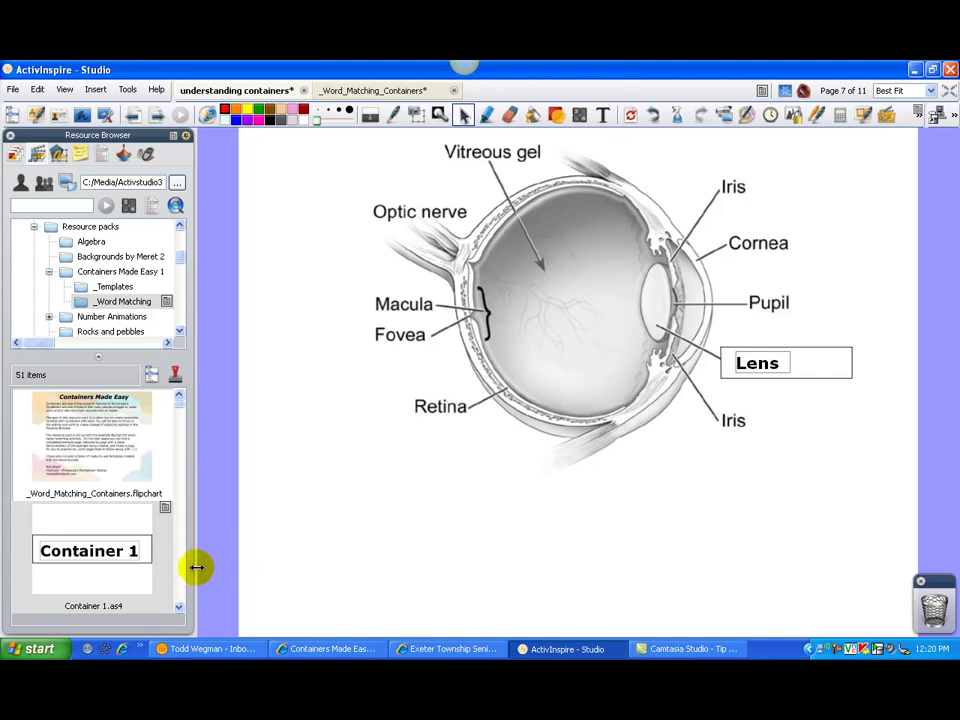
Place a Container 2 box from the Resource Browser over the Retina label.
left_click(179, 610)
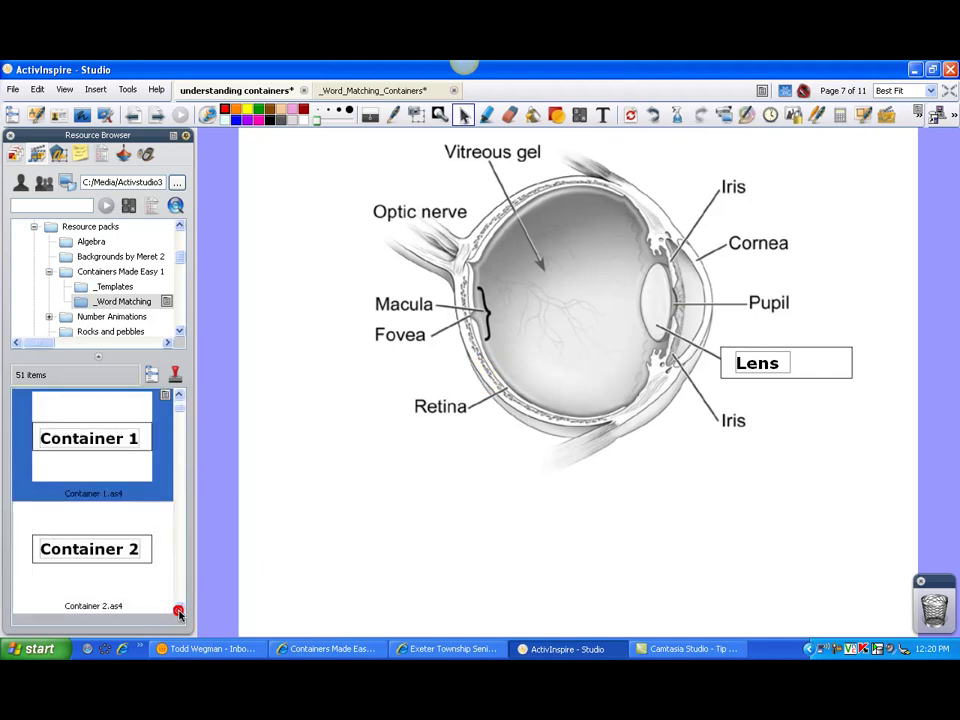
left_click(103, 553)
left_click_drag(103, 553, 407, 411)
Pull the 'Container 2' sample word out of its box to below the eye.
left_click(418, 476)
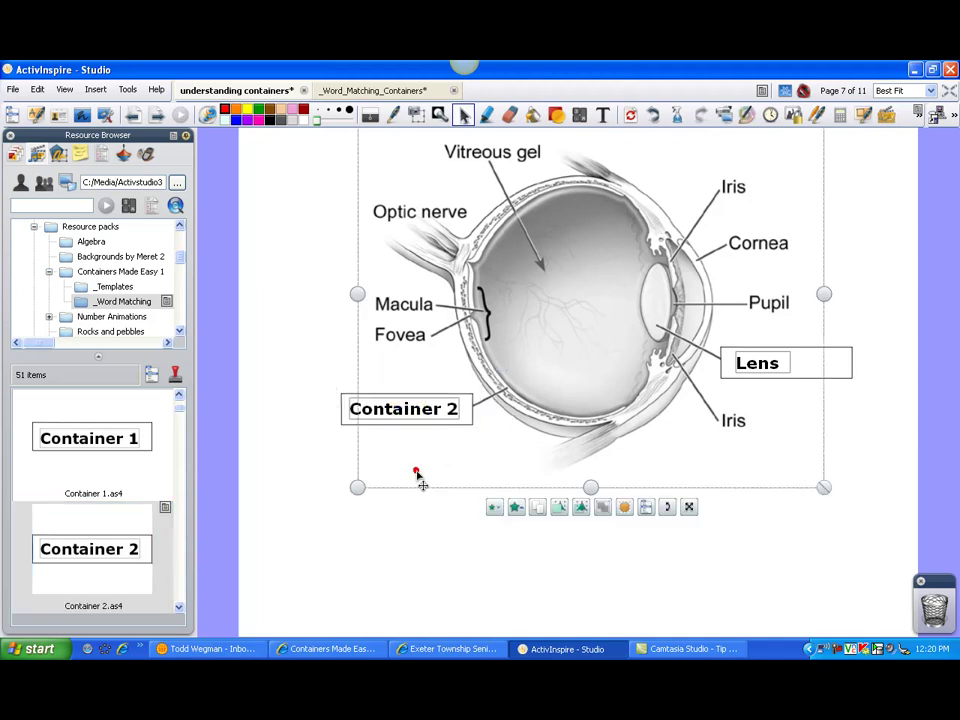
left_click(340, 450)
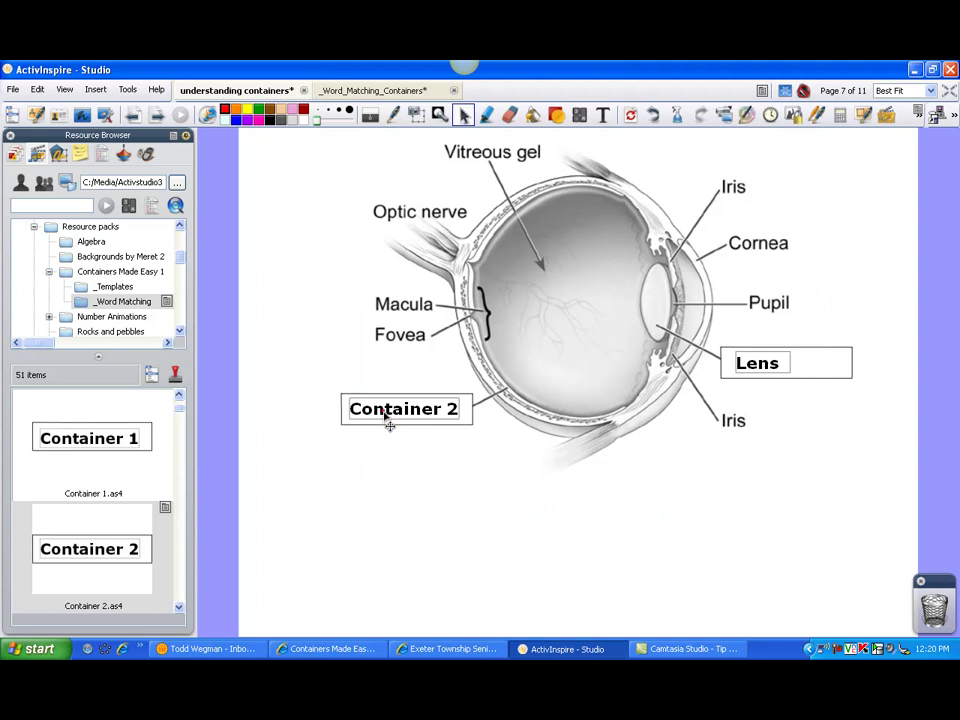
left_click_drag(388, 422, 417, 507)
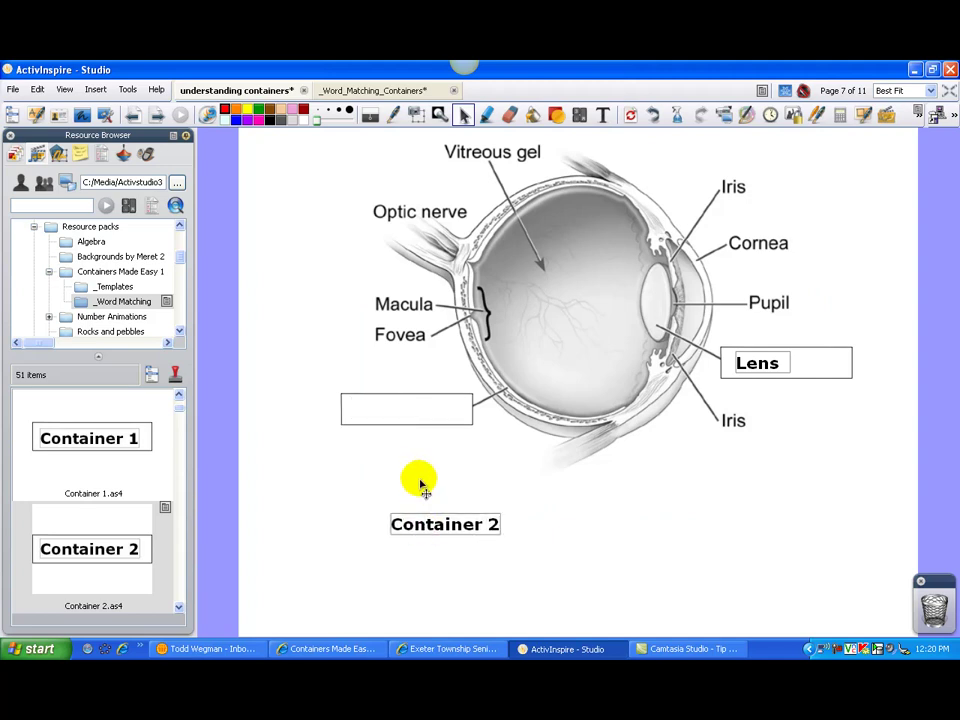
Go to the Central/South America map on page 8 and drop the Chile label into its answer box.
left_click(157, 115)
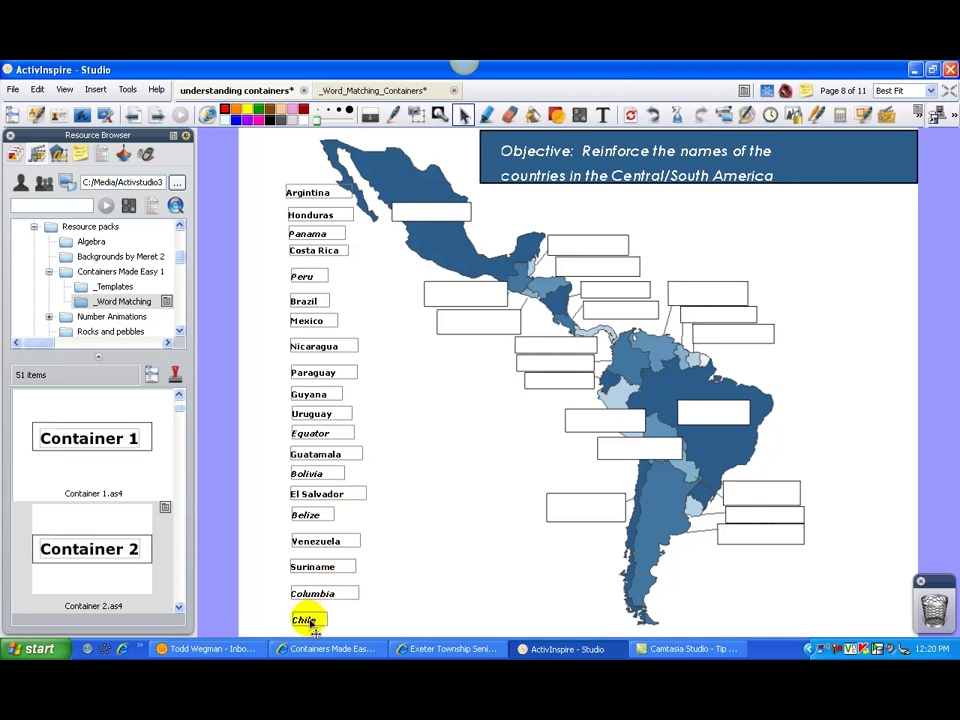
left_click_drag(305, 620, 622, 450)
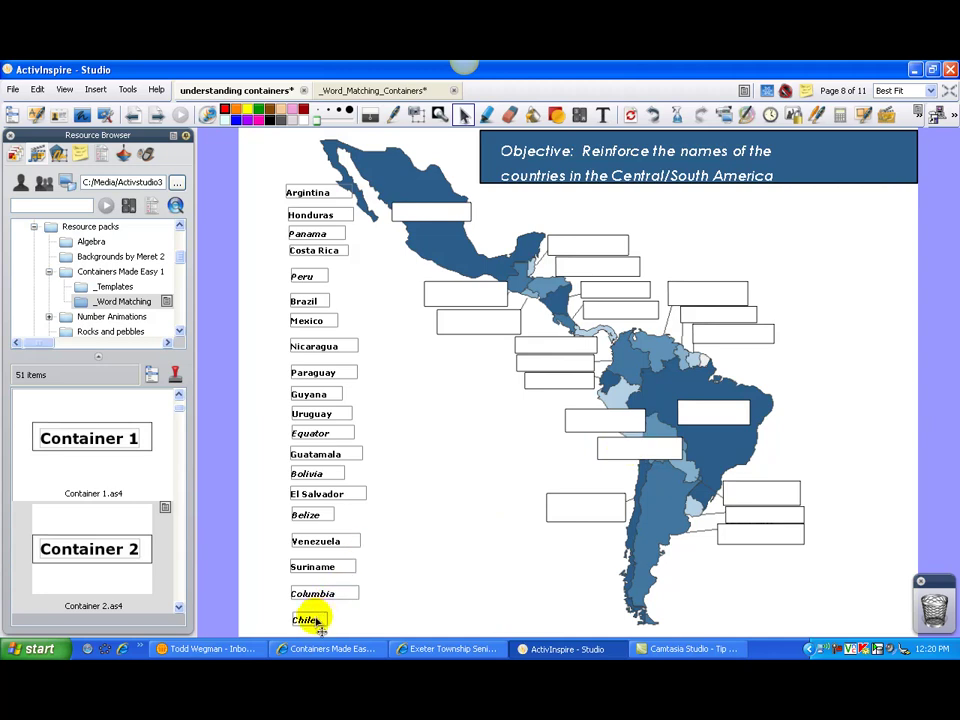
left_click_drag(317, 621, 589, 506)
left_click(473, 454)
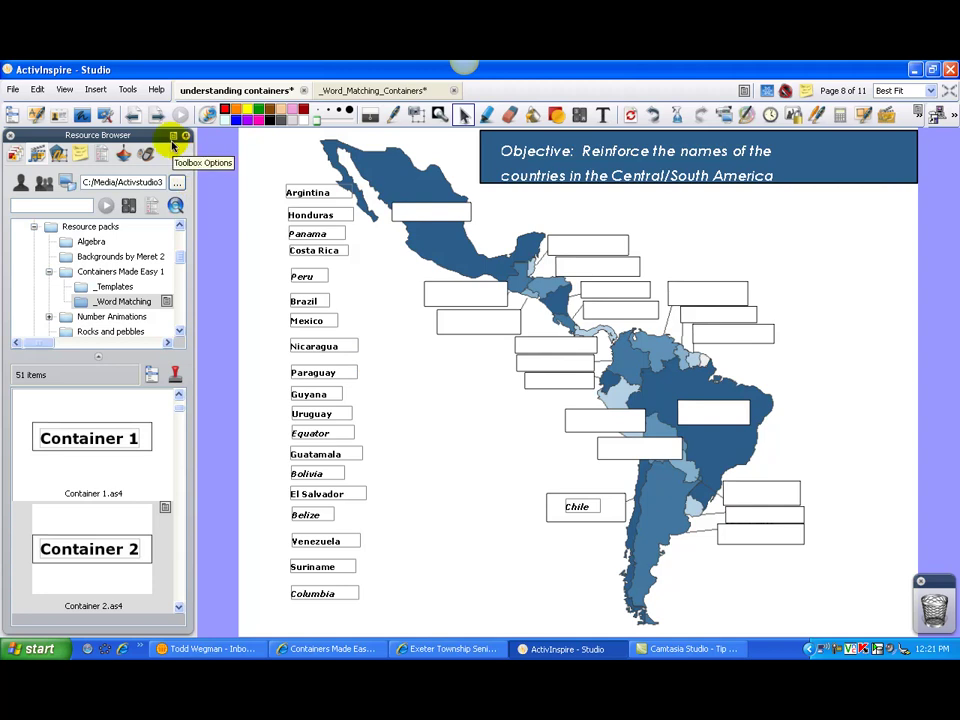
Advance two pages past the finished map to the Venn Diagram organizer on page 10.
left_click(155, 115)
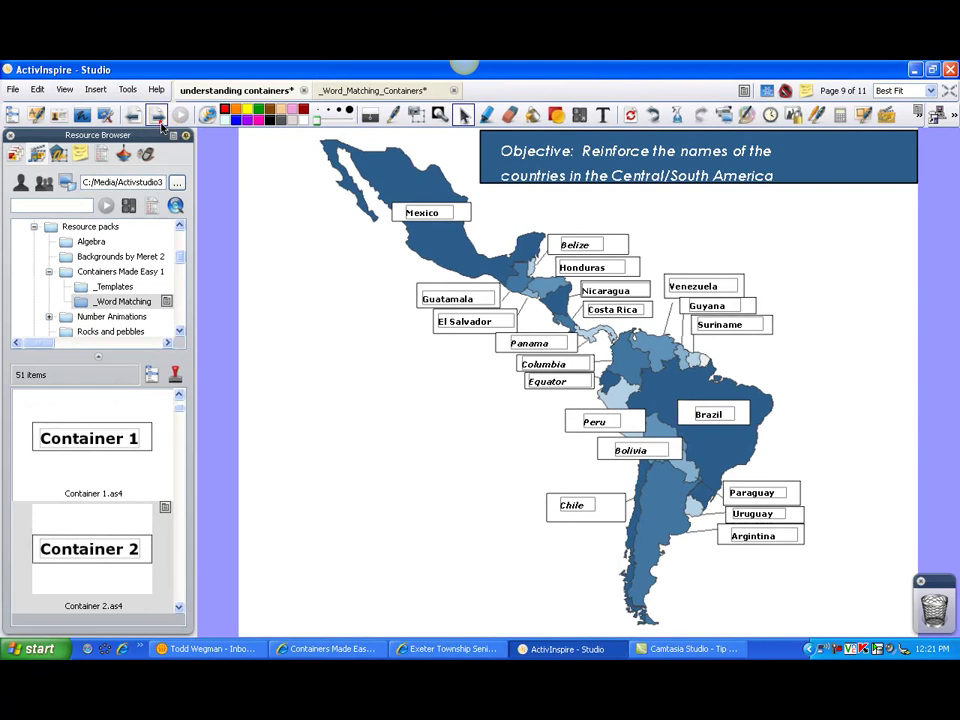
left_click(158, 117)
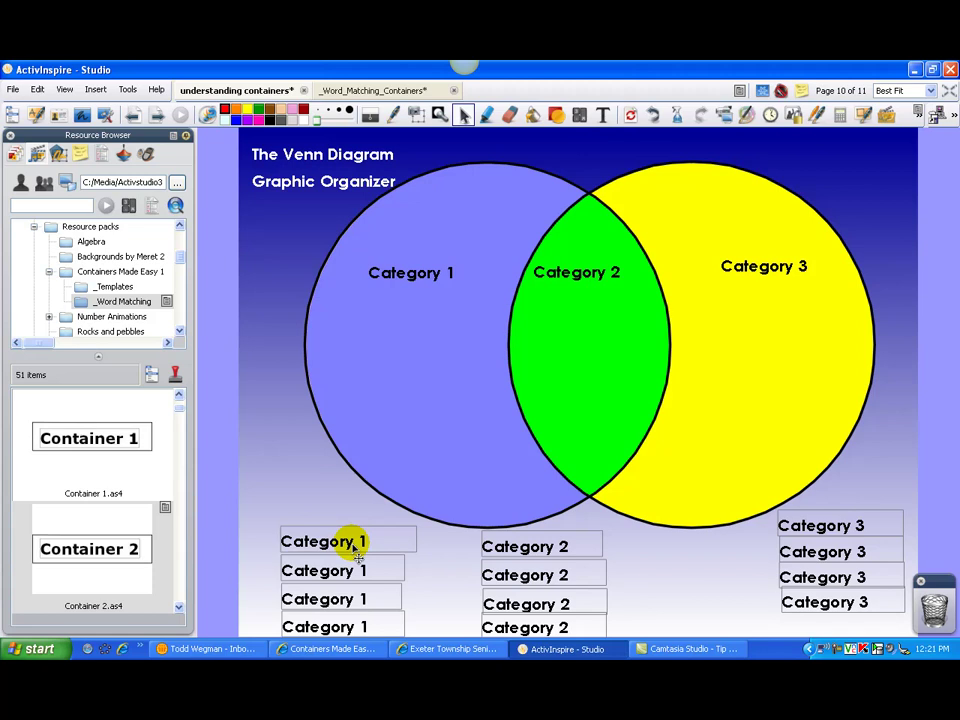
left_click_drag(355, 545, 604, 336)
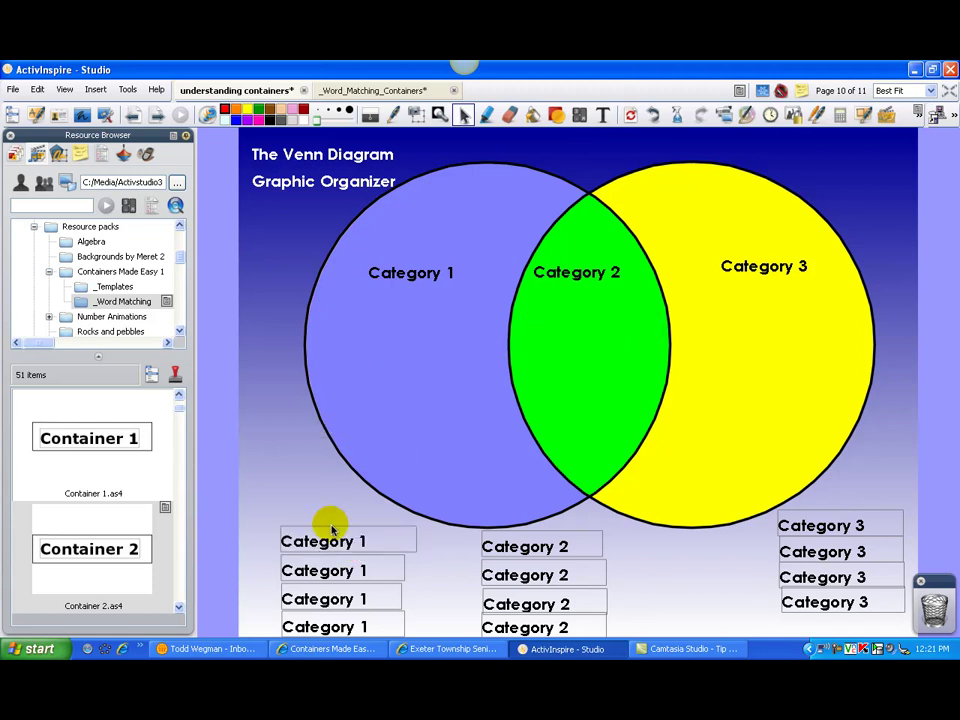
left_click_drag(333, 530, 398, 337)
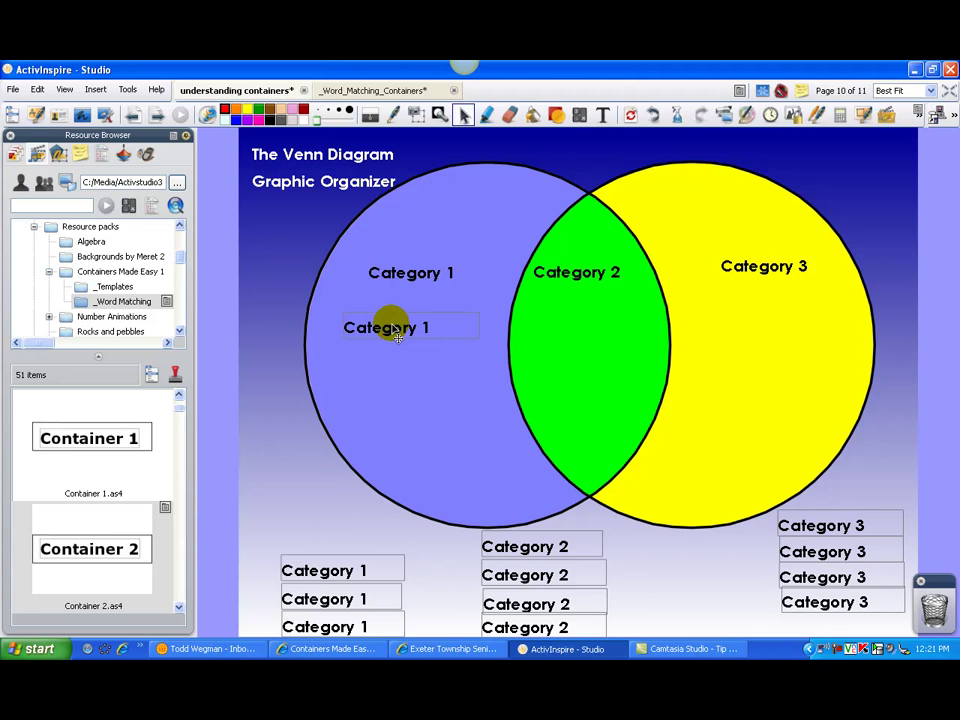
left_click_drag(508, 537, 573, 322)
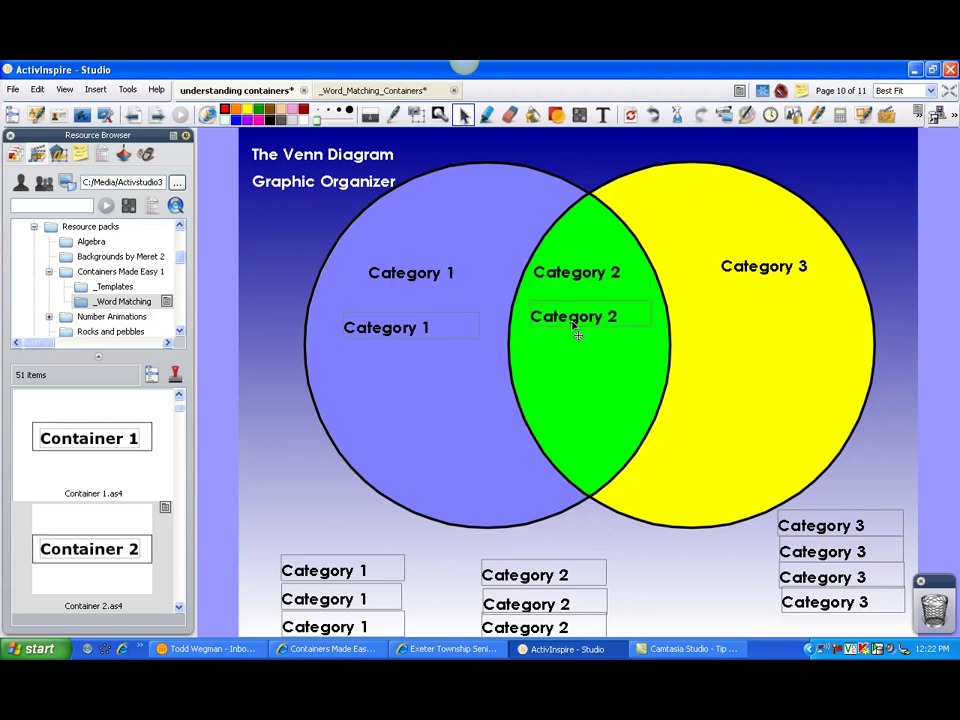
left_click(412, 330)
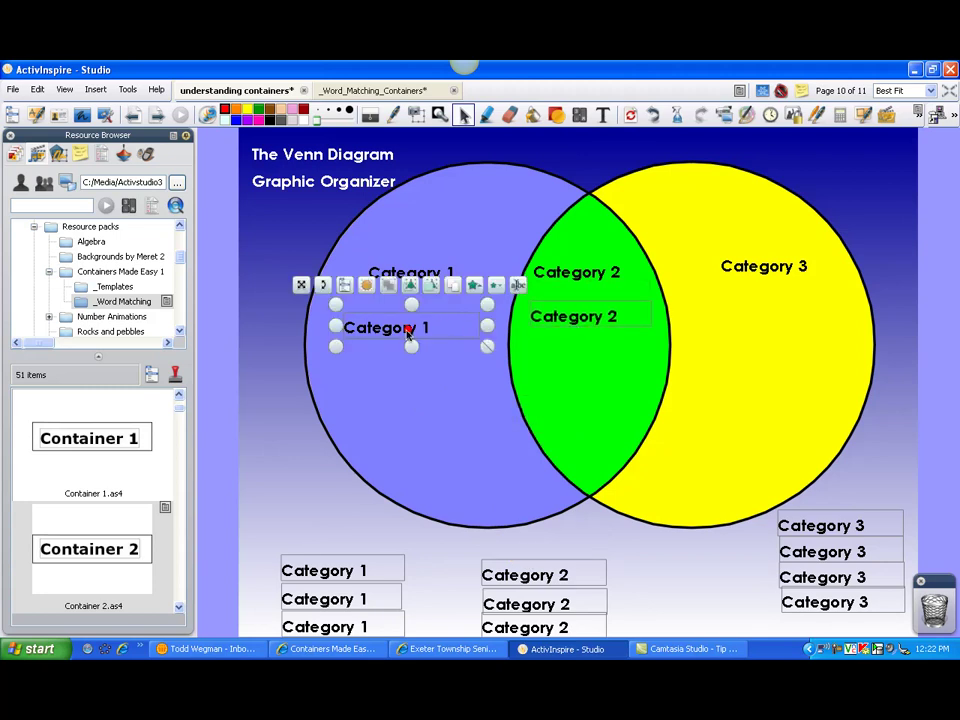
left_click_drag(302, 289, 241, 500)
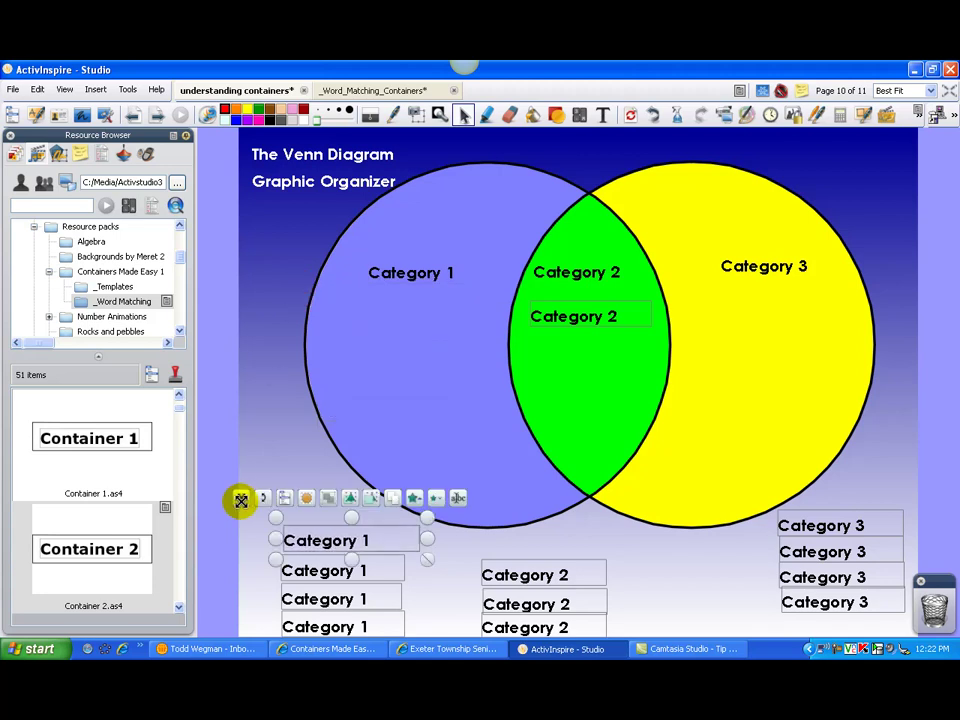
left_click(588, 326)
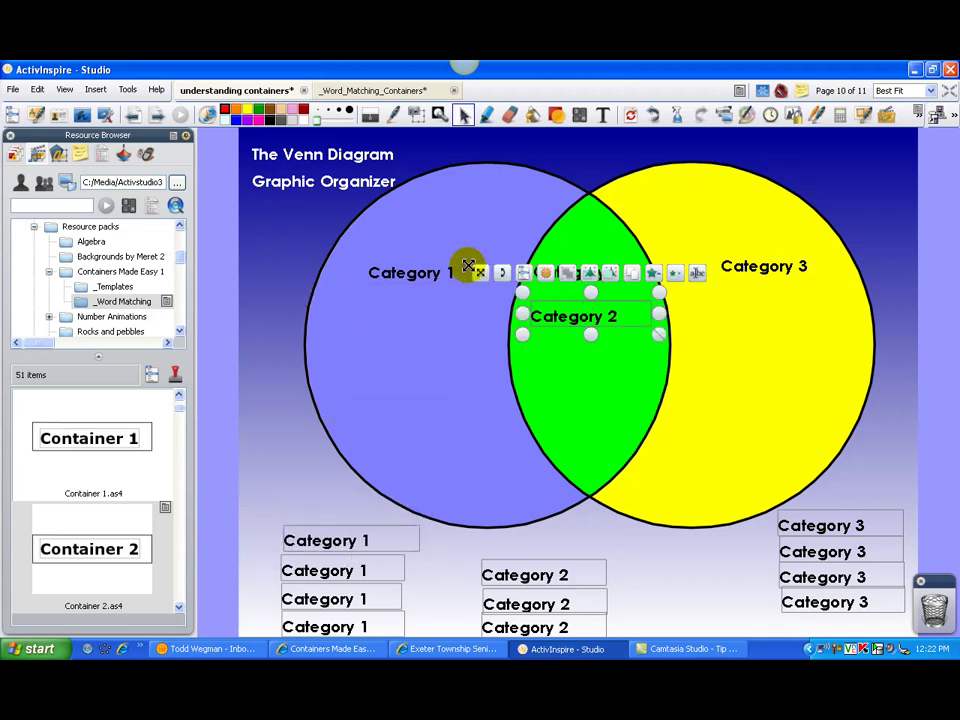
left_click_drag(476, 270, 424, 497)
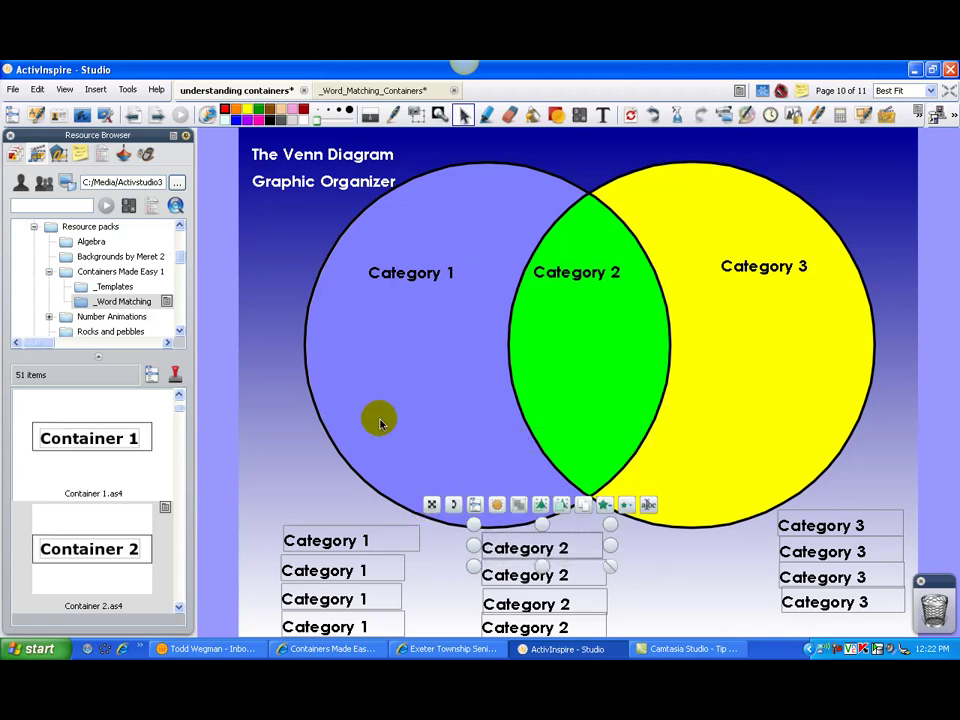
left_click(298, 413)
left_click(298, 413)
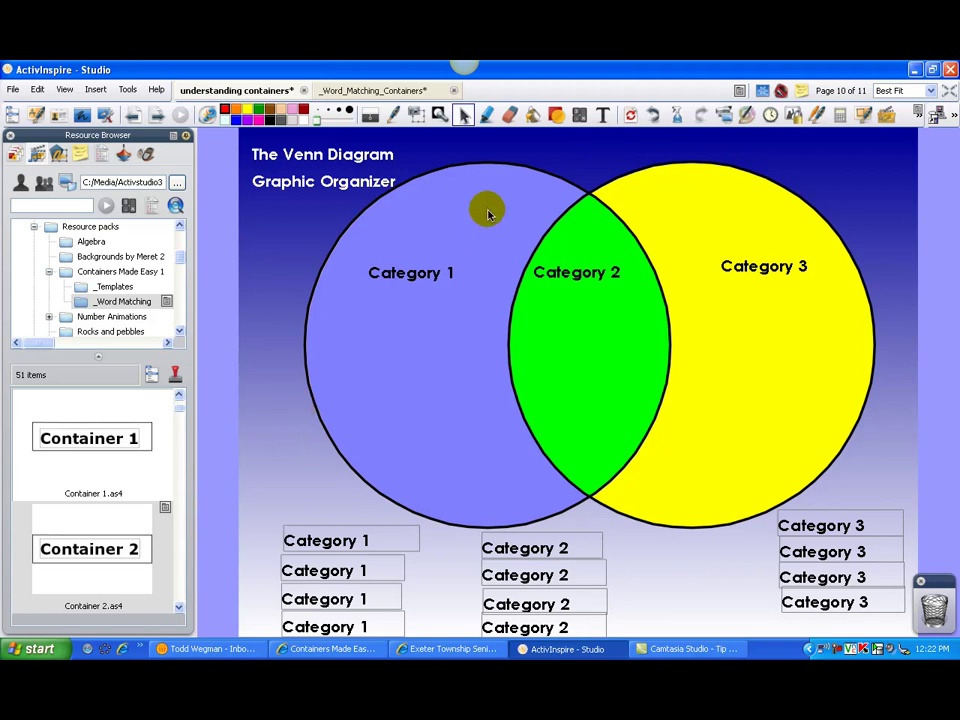
left_click(630, 115)
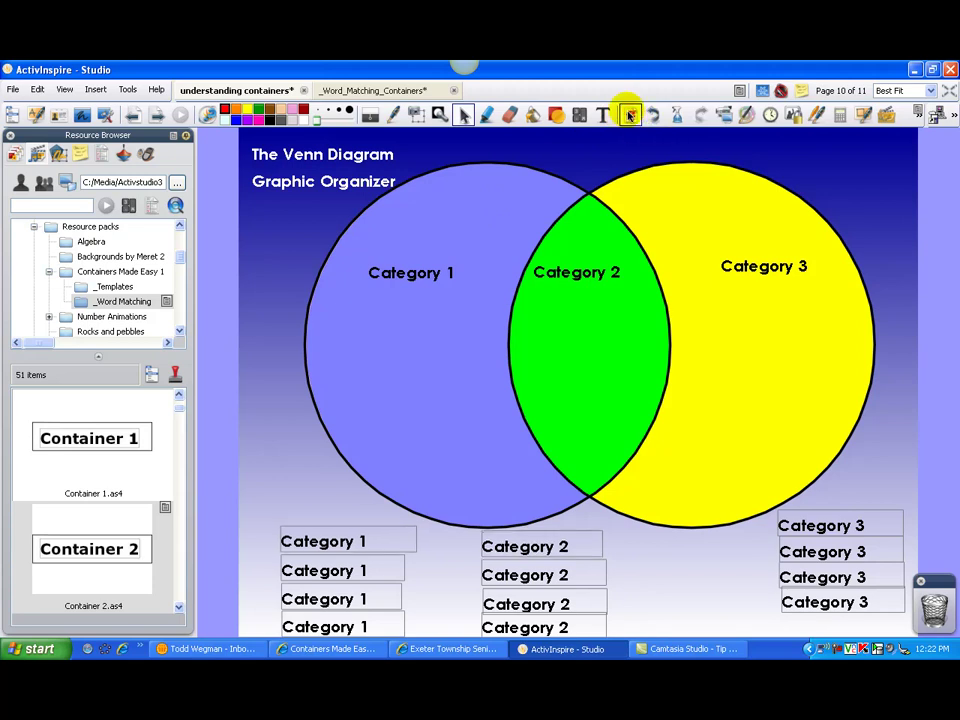
Advance to page 11, the closing 'Contact me if you need help with planning a lesson' slide.
left_click(156, 115)
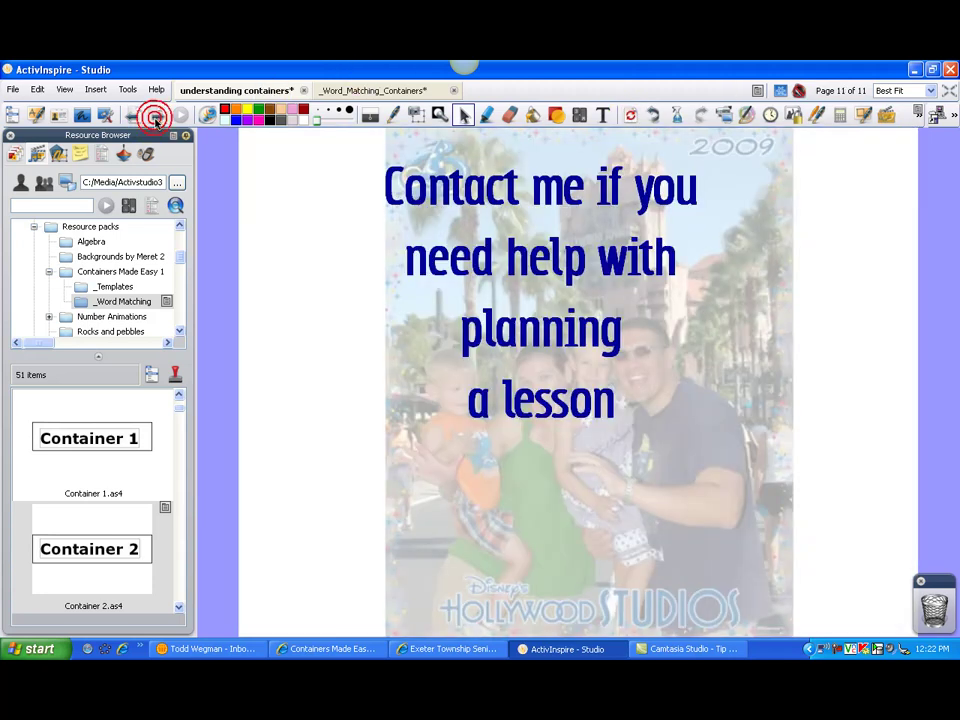